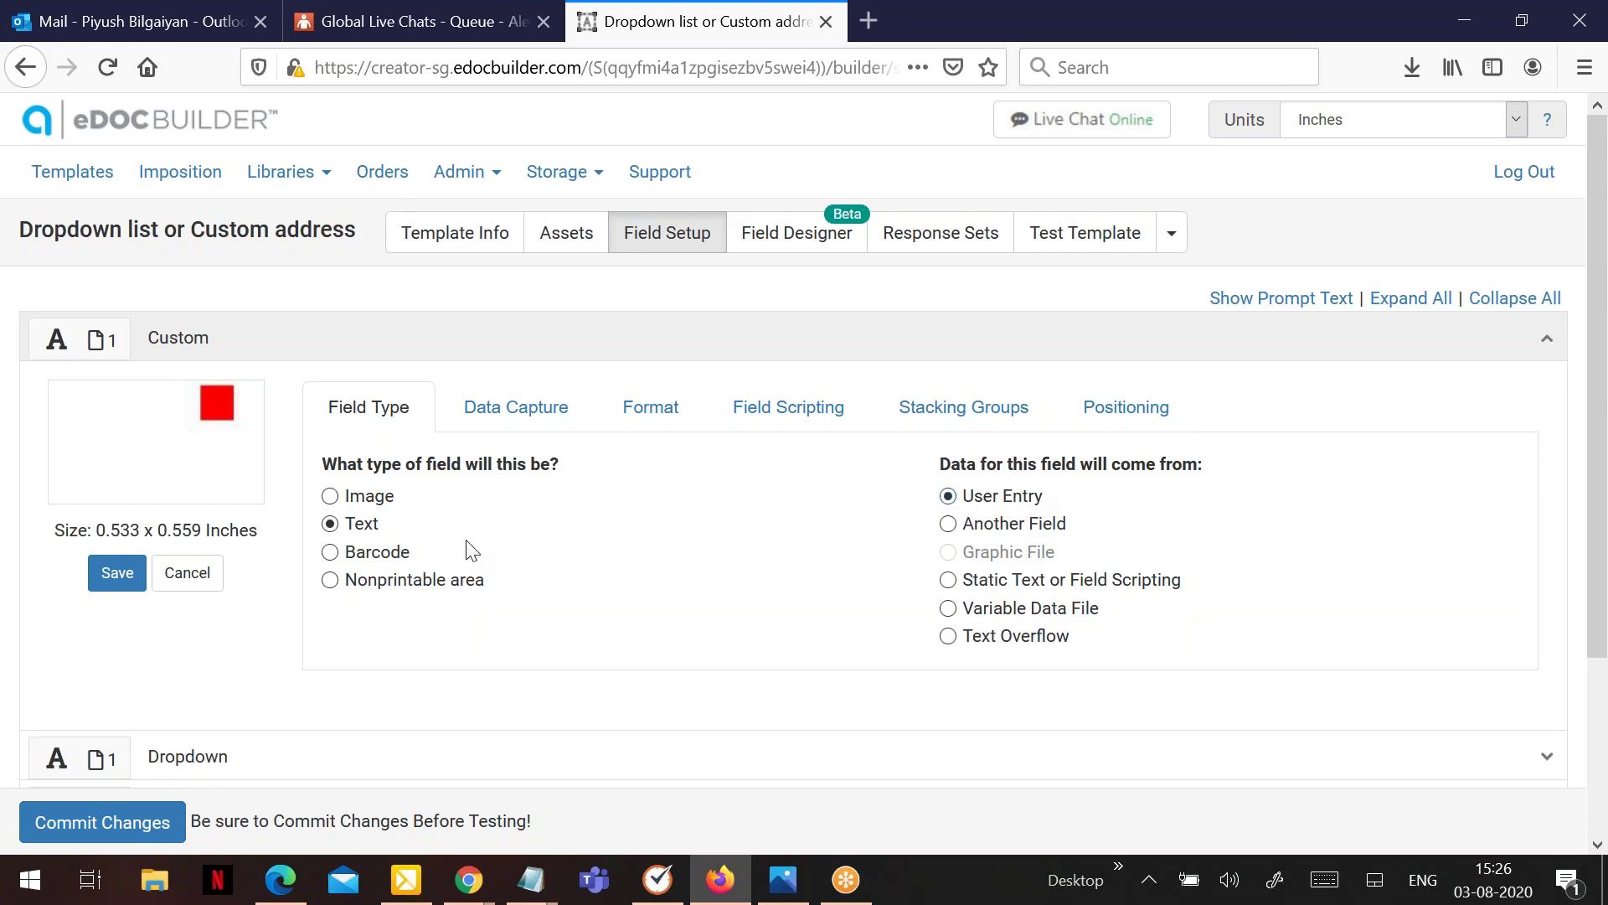
# Set the Custom field's user control type to Text Box and select its maximum length value.
pyautogui.click(471, 423)
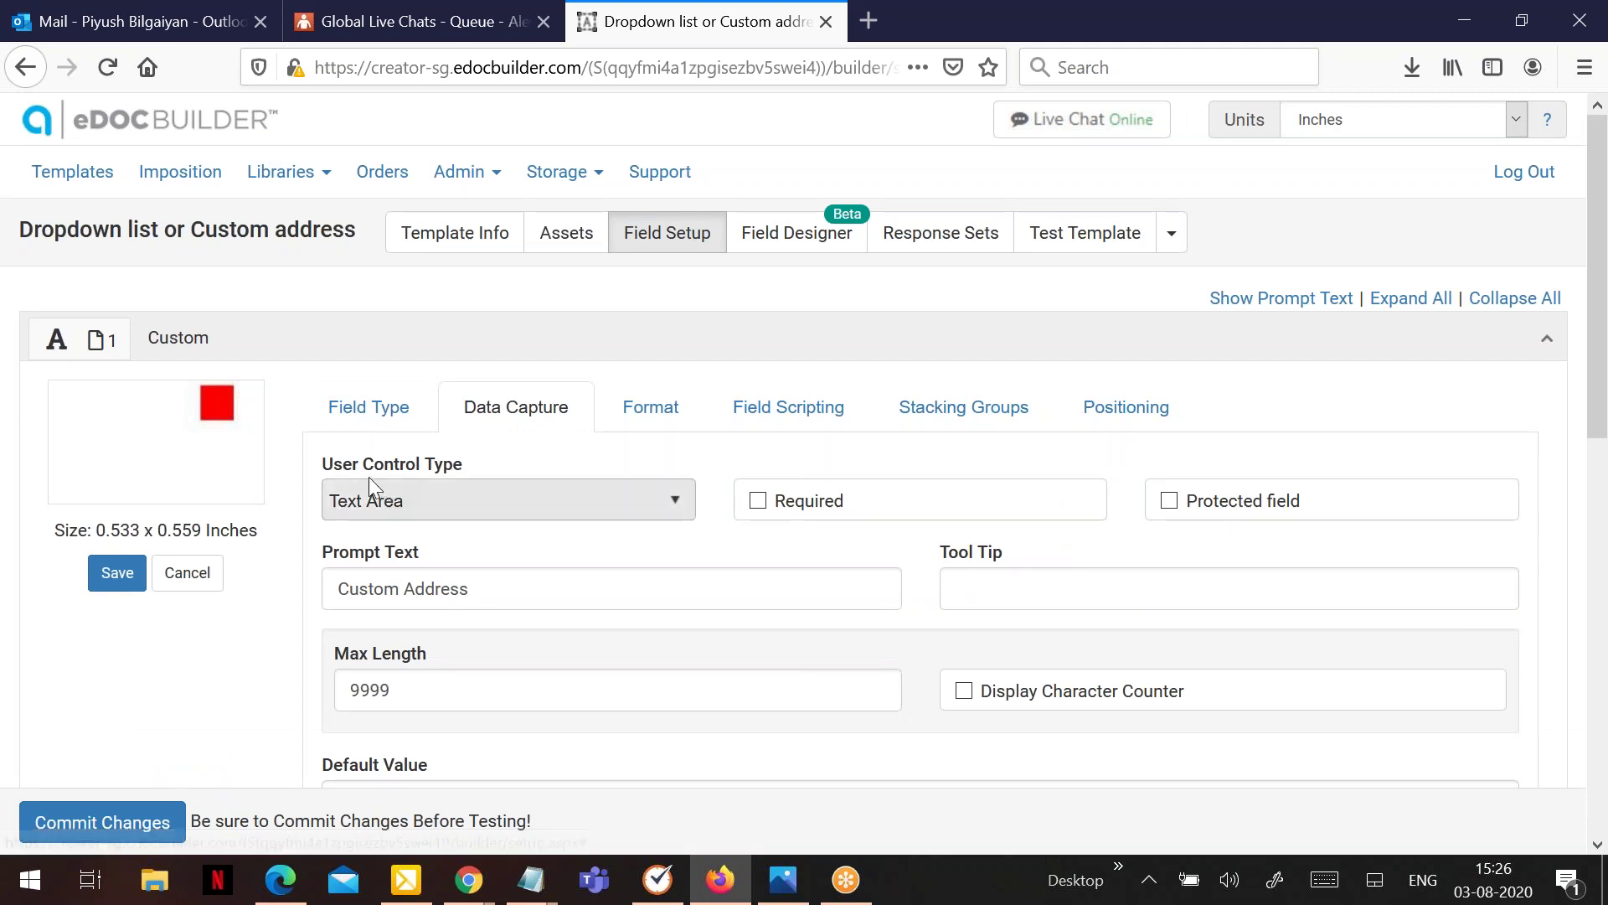
pyautogui.click(422, 488)
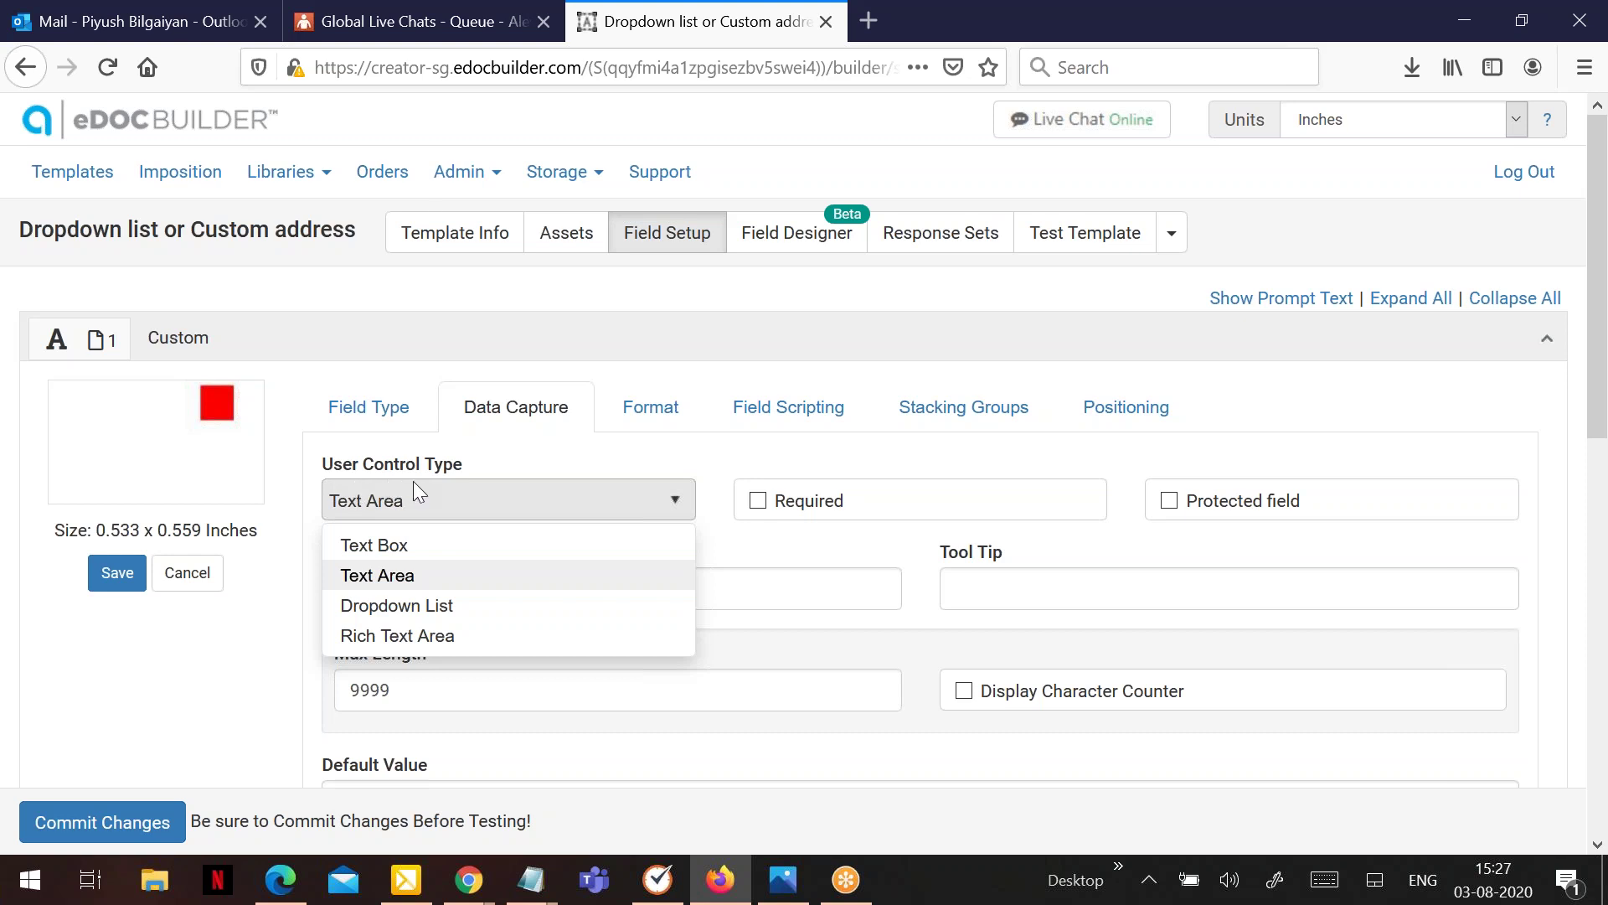
pyautogui.click(444, 549)
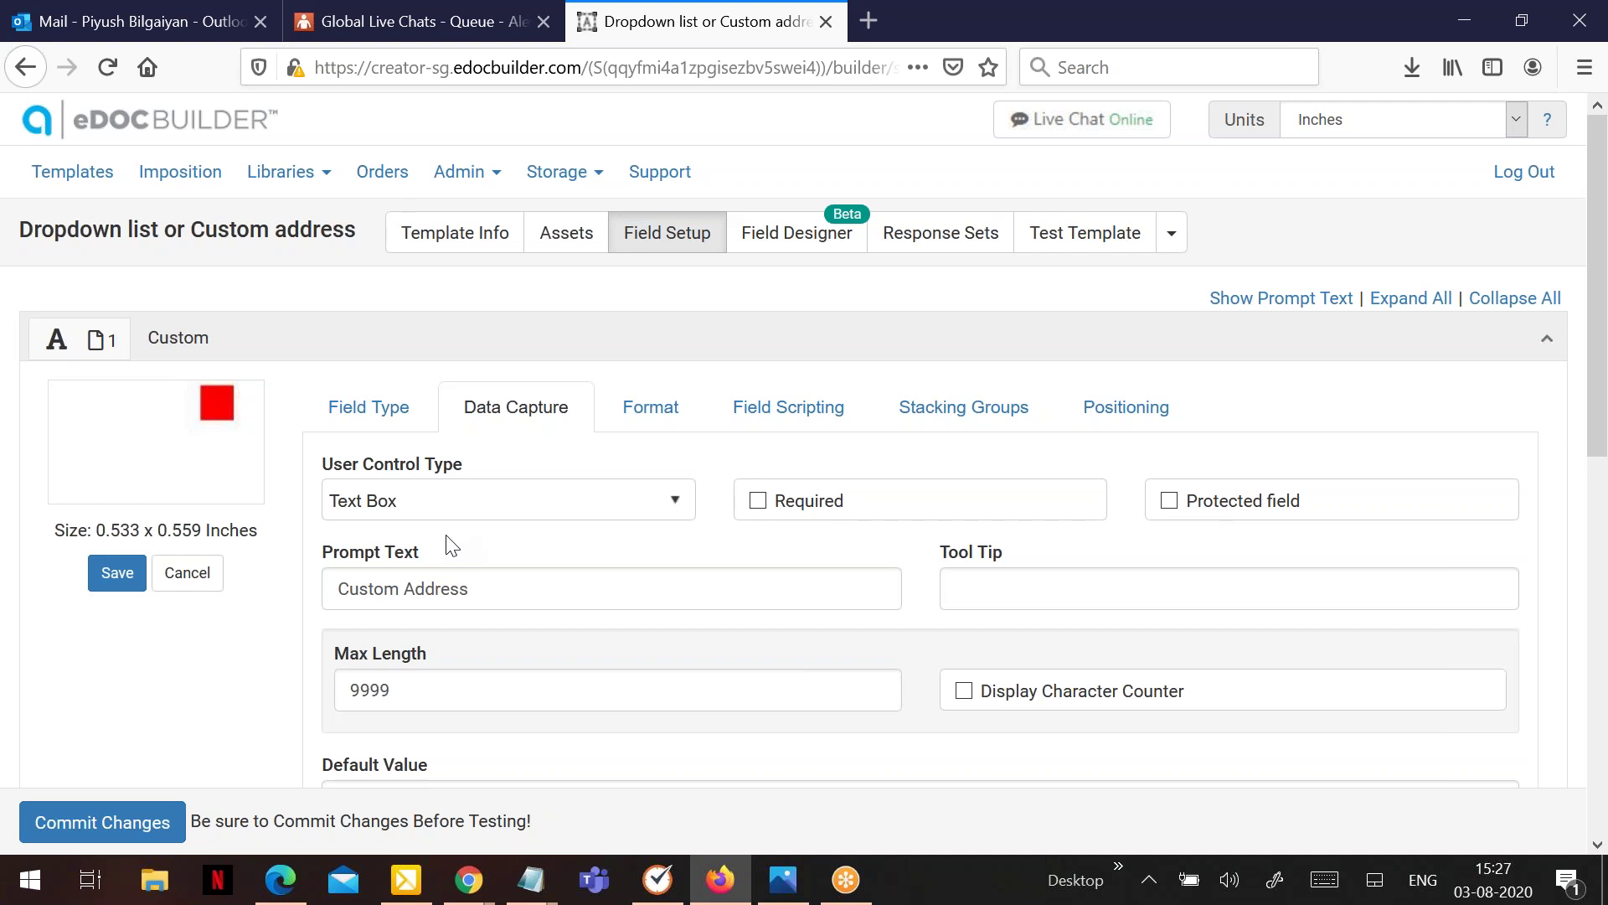
pyautogui.moveTo(427, 702); pyautogui.dragTo(315, 705)
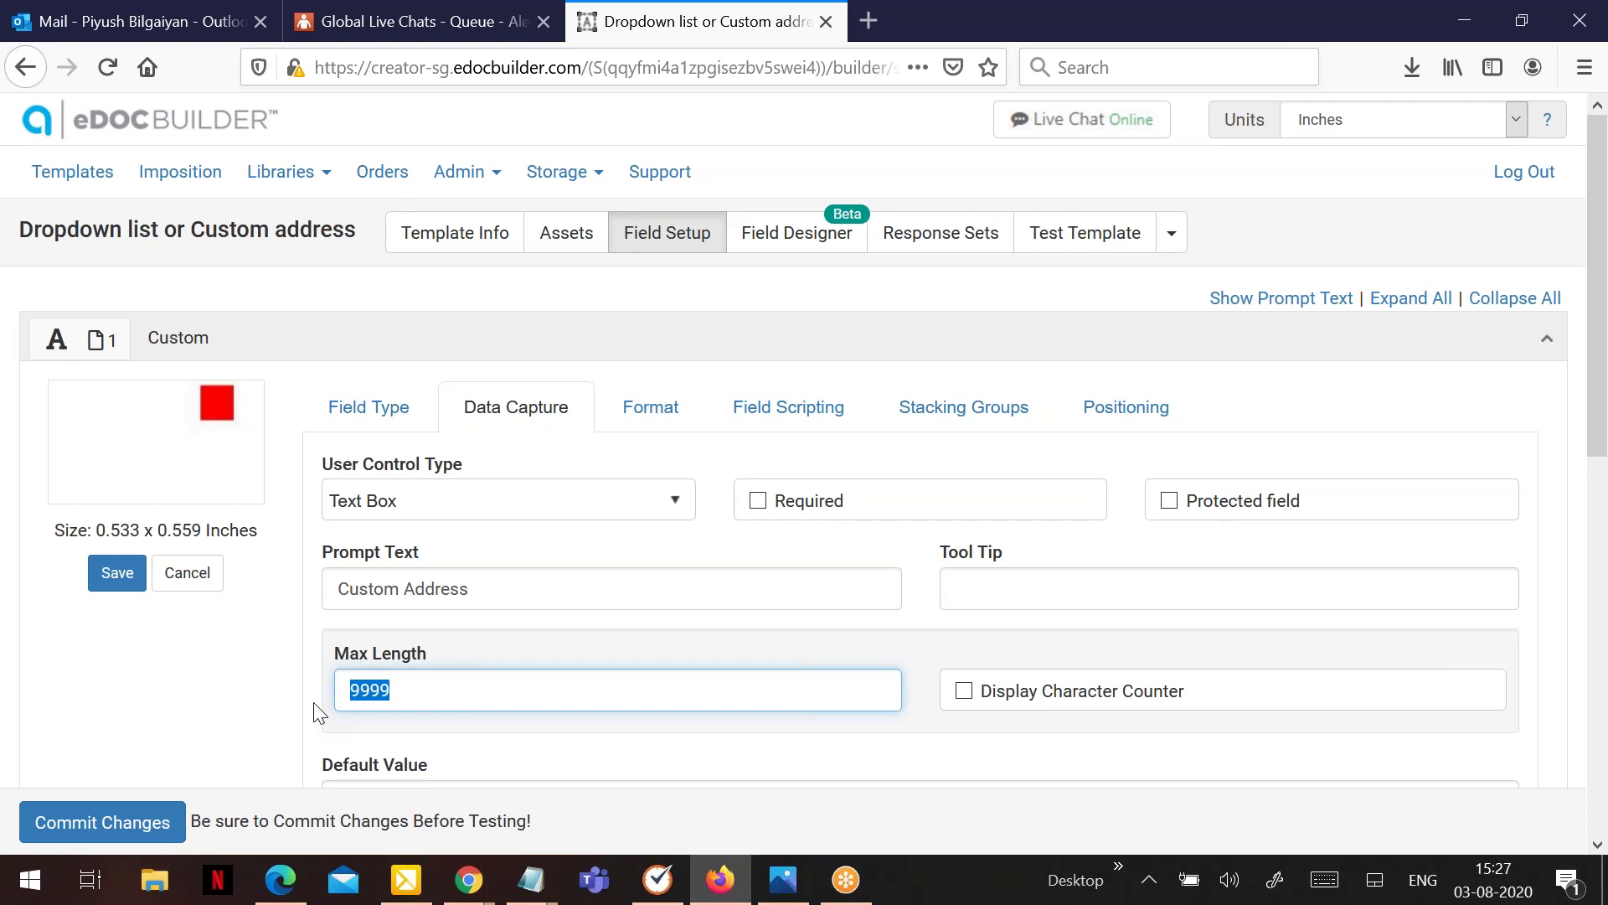
# Set the Custom field's user control type to Text Area and place the cursor in its maximum length.
pyautogui.click(424, 504)
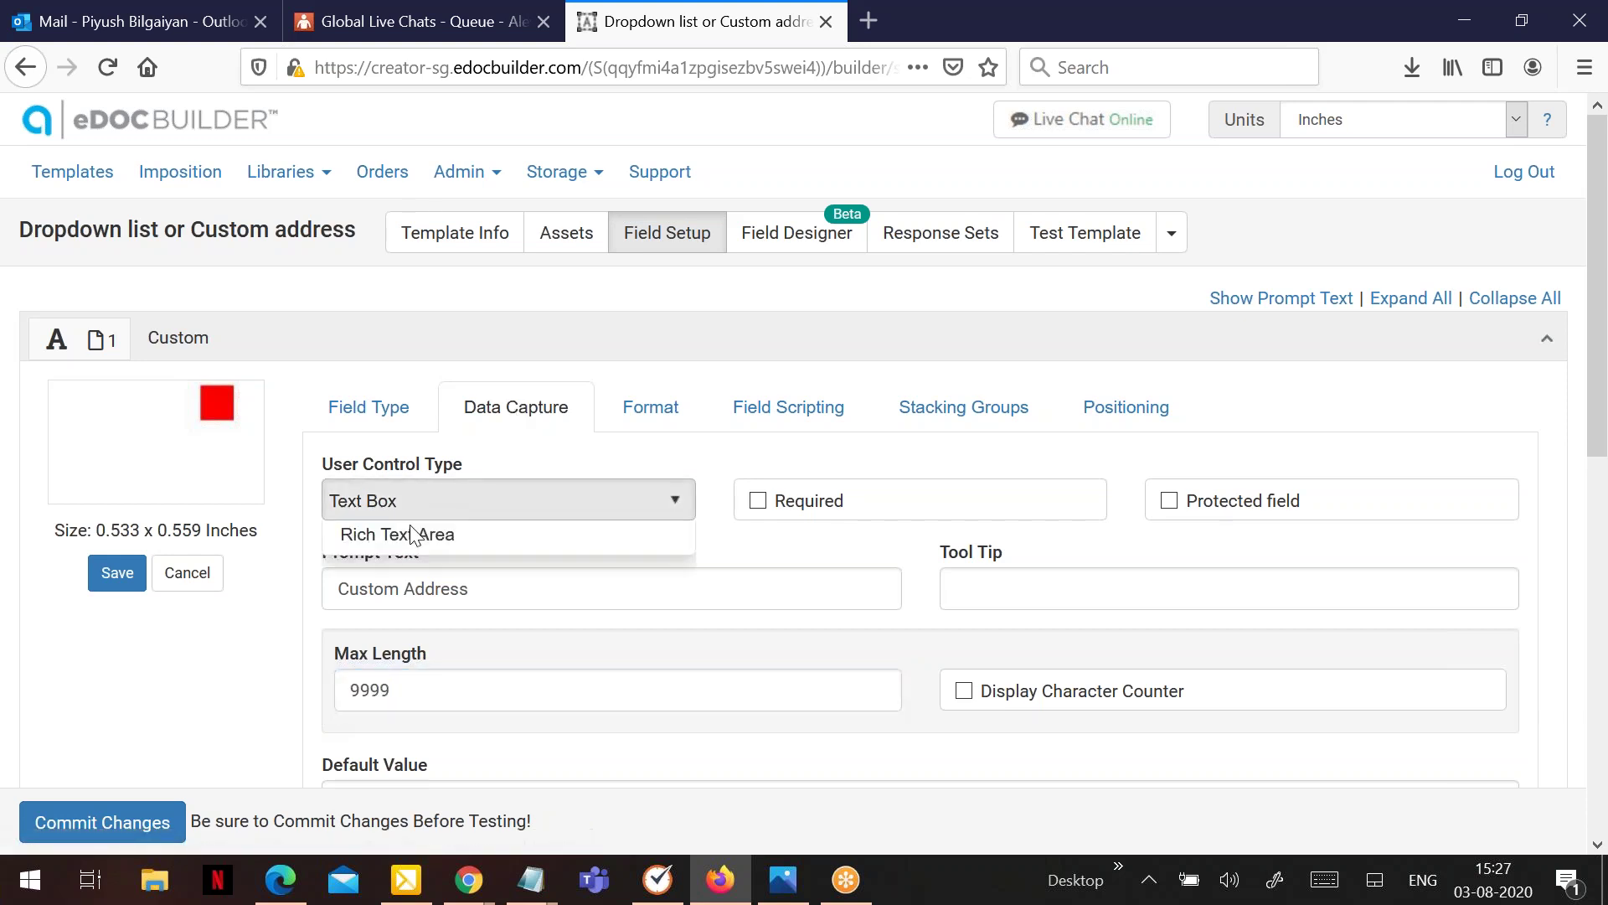
pyautogui.click(409, 570)
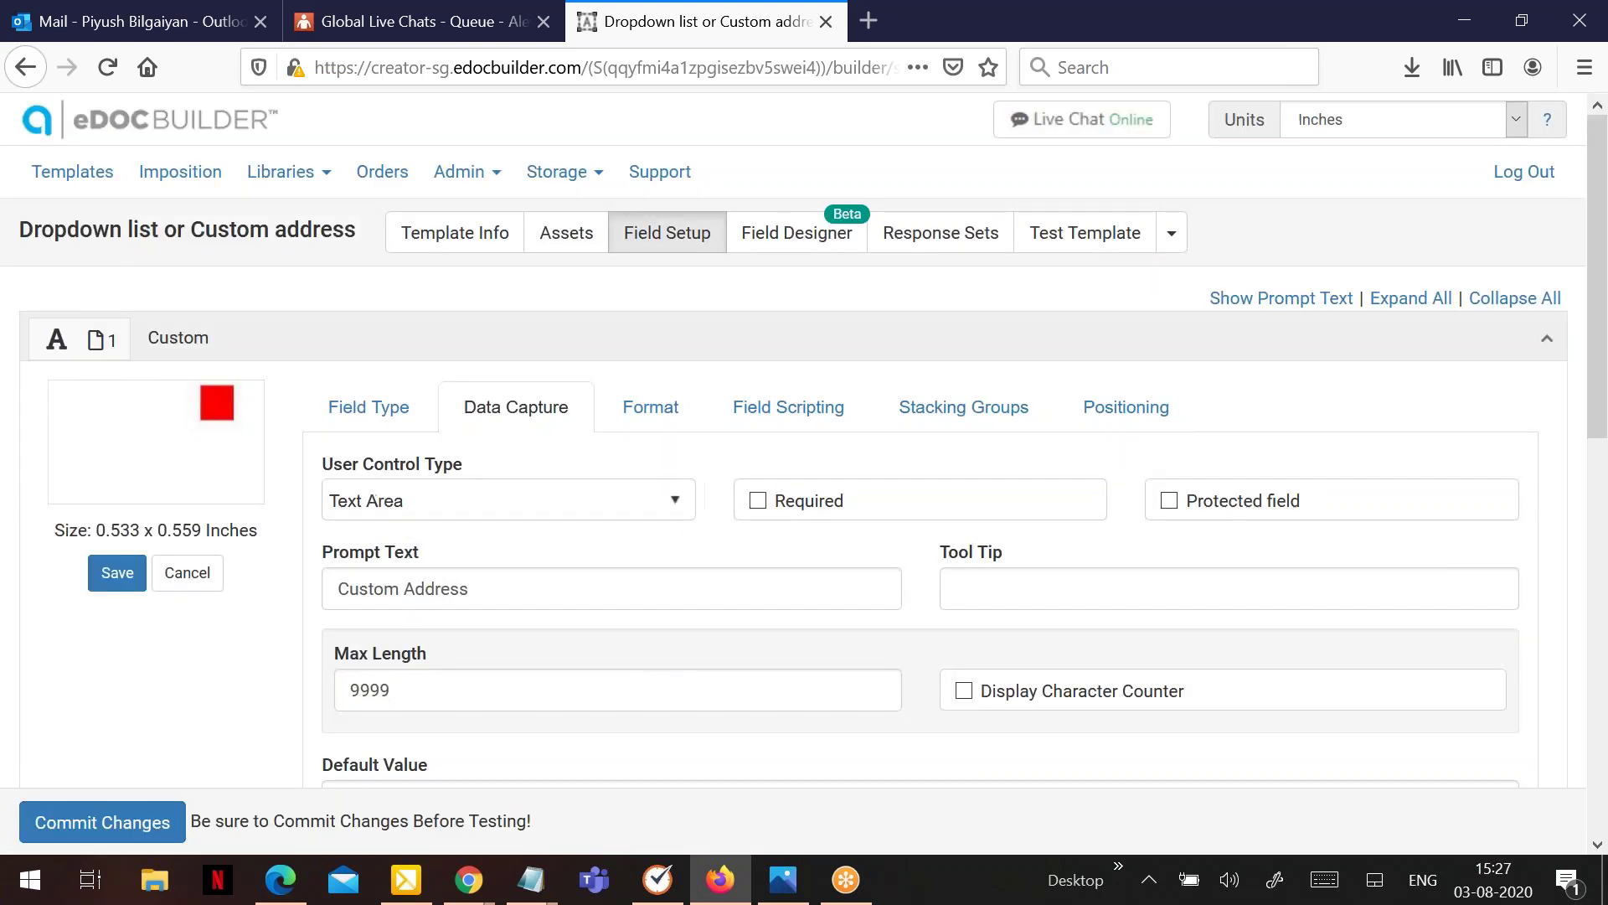
pyautogui.scroll(-3, 804, 440)
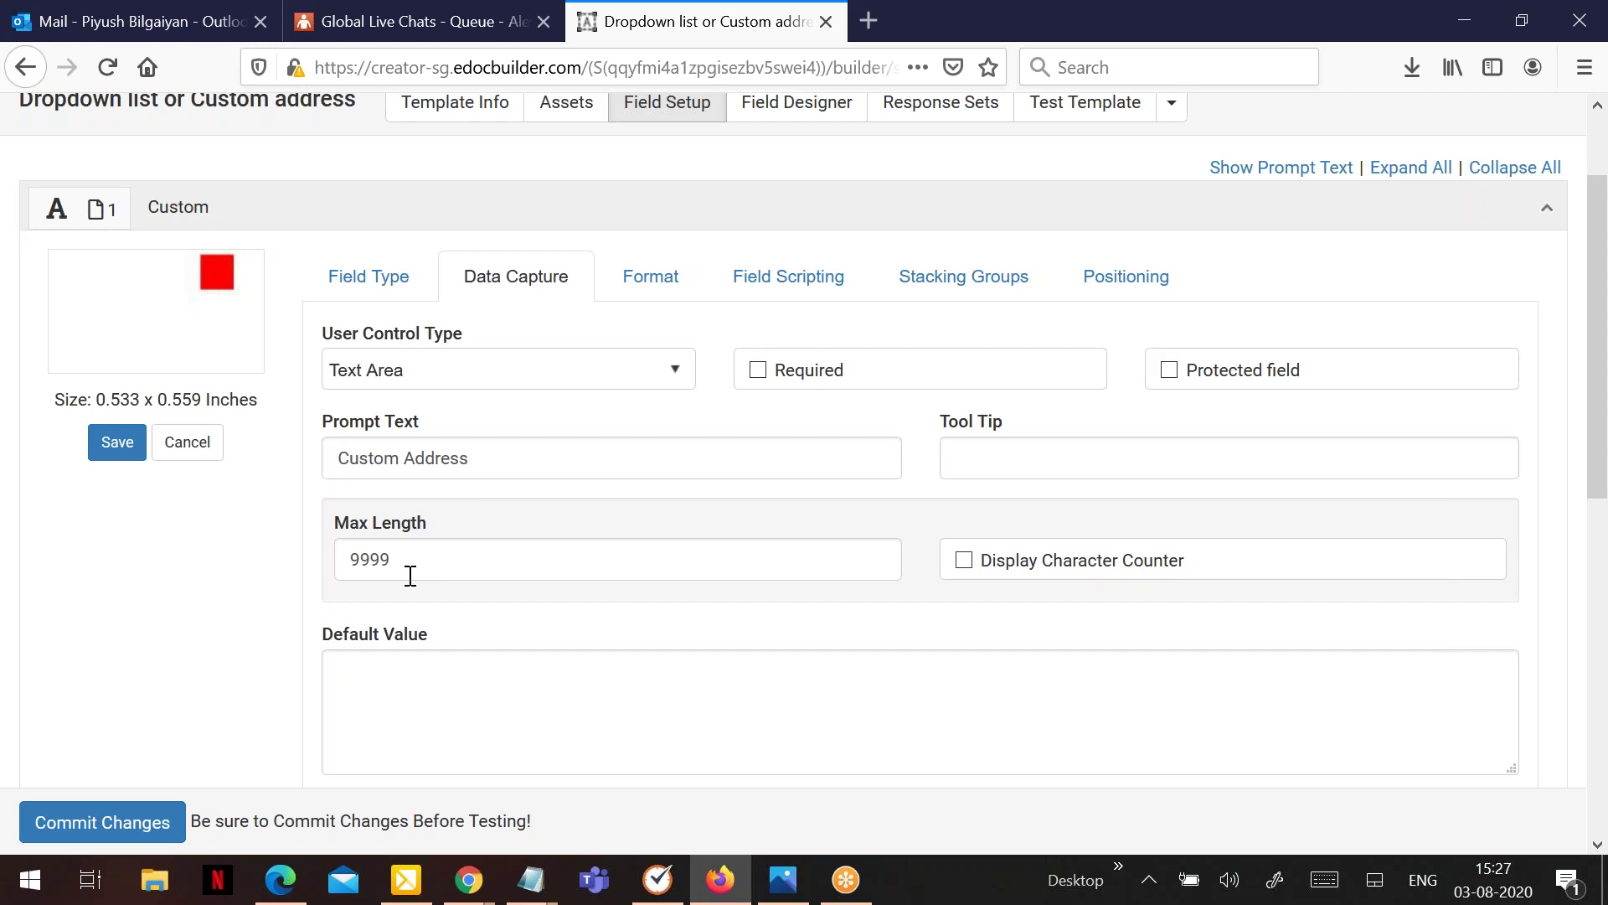
pyautogui.click(454, 557)
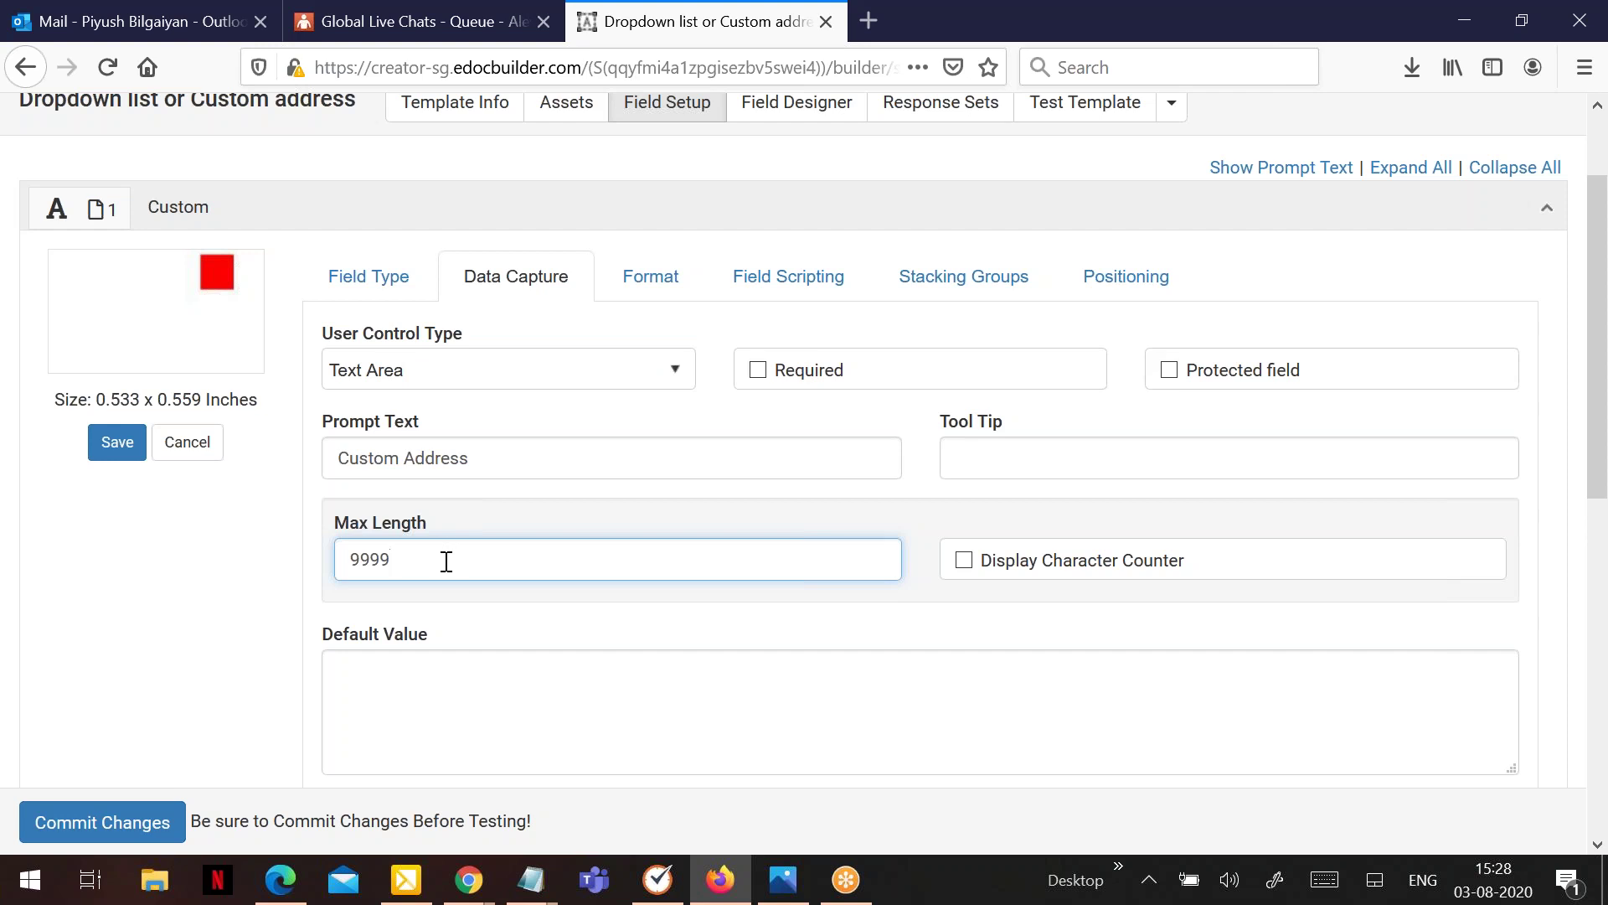
# Open the Dropdown field's data capture settings and examine the label and value pairs in its list options.
pyautogui.scroll(-3, 508, 582)
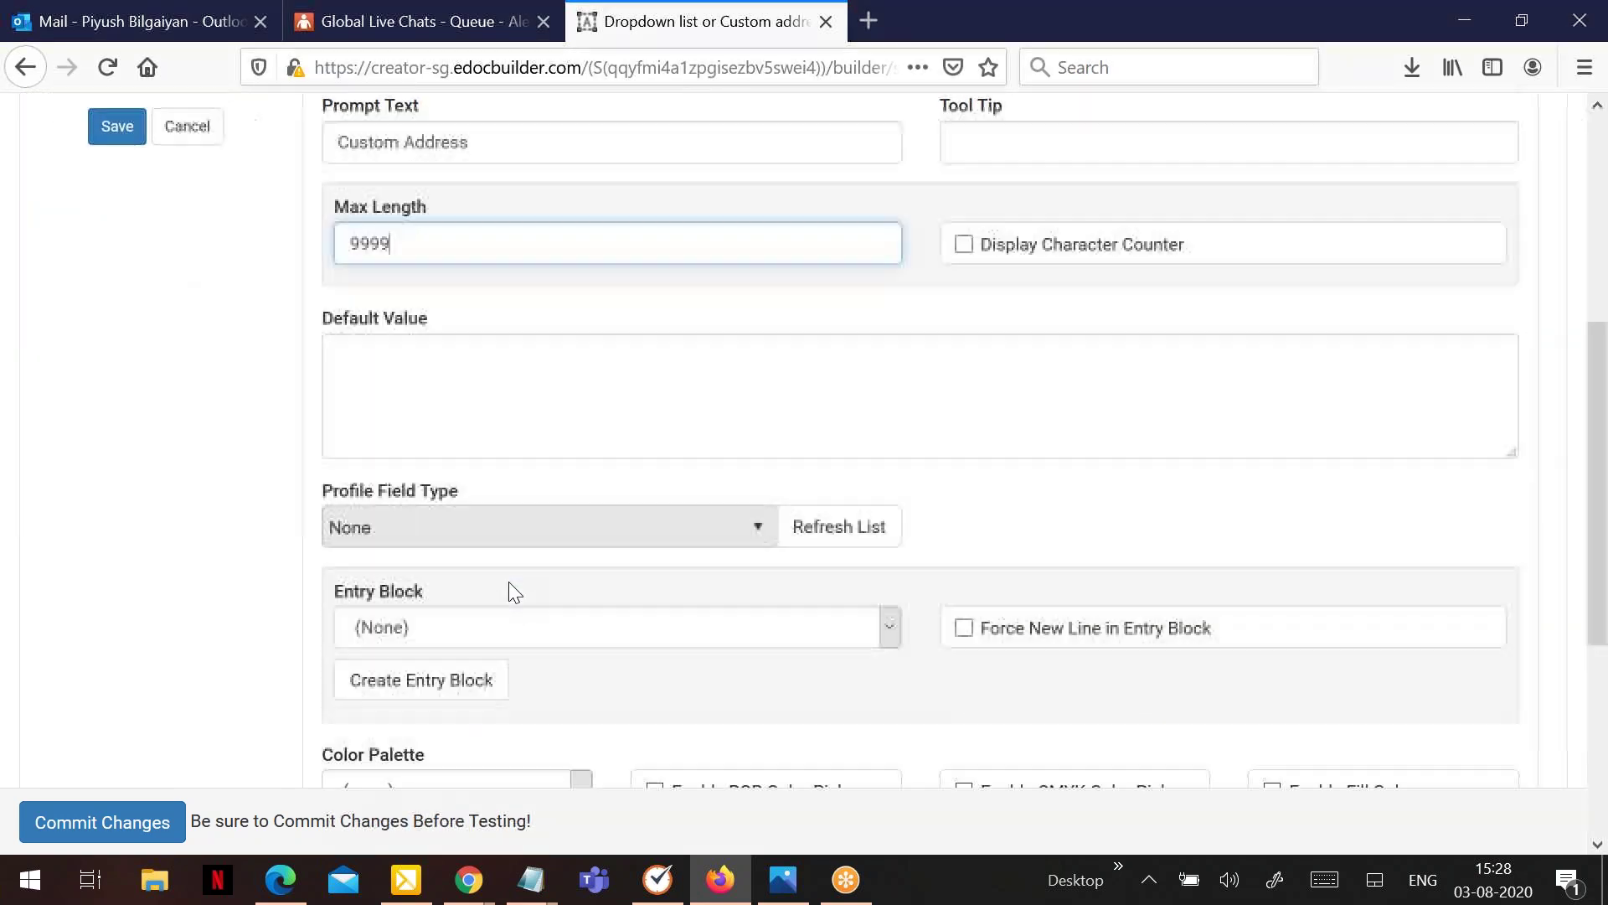
pyautogui.scroll(-5, 510, 581)
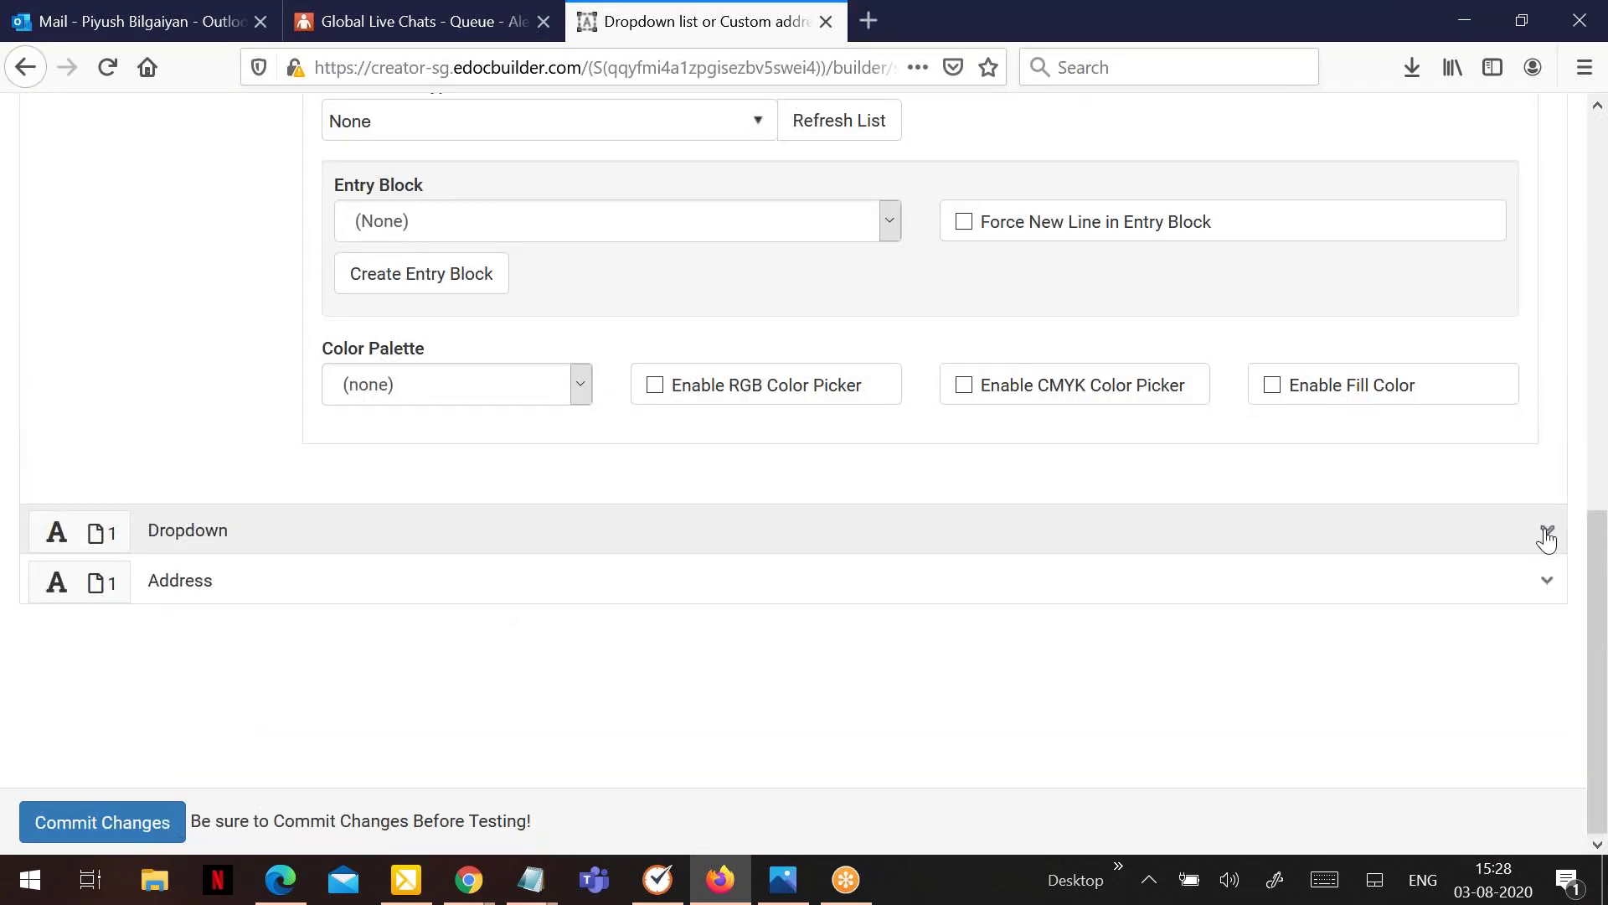
pyautogui.click(1547, 533)
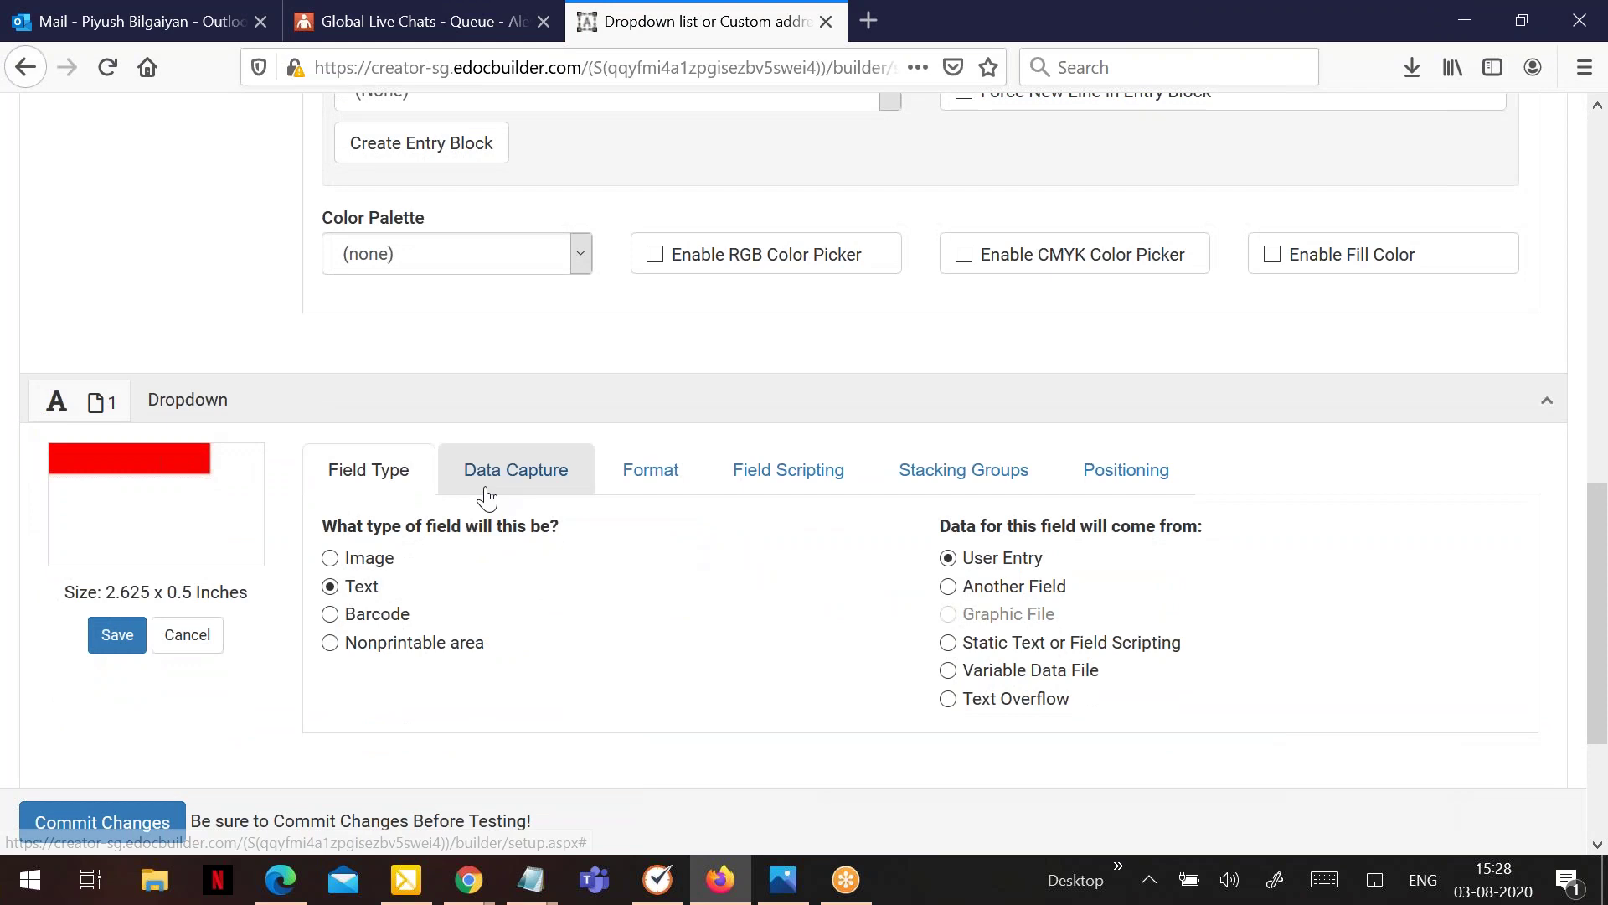
pyautogui.click(486, 497)
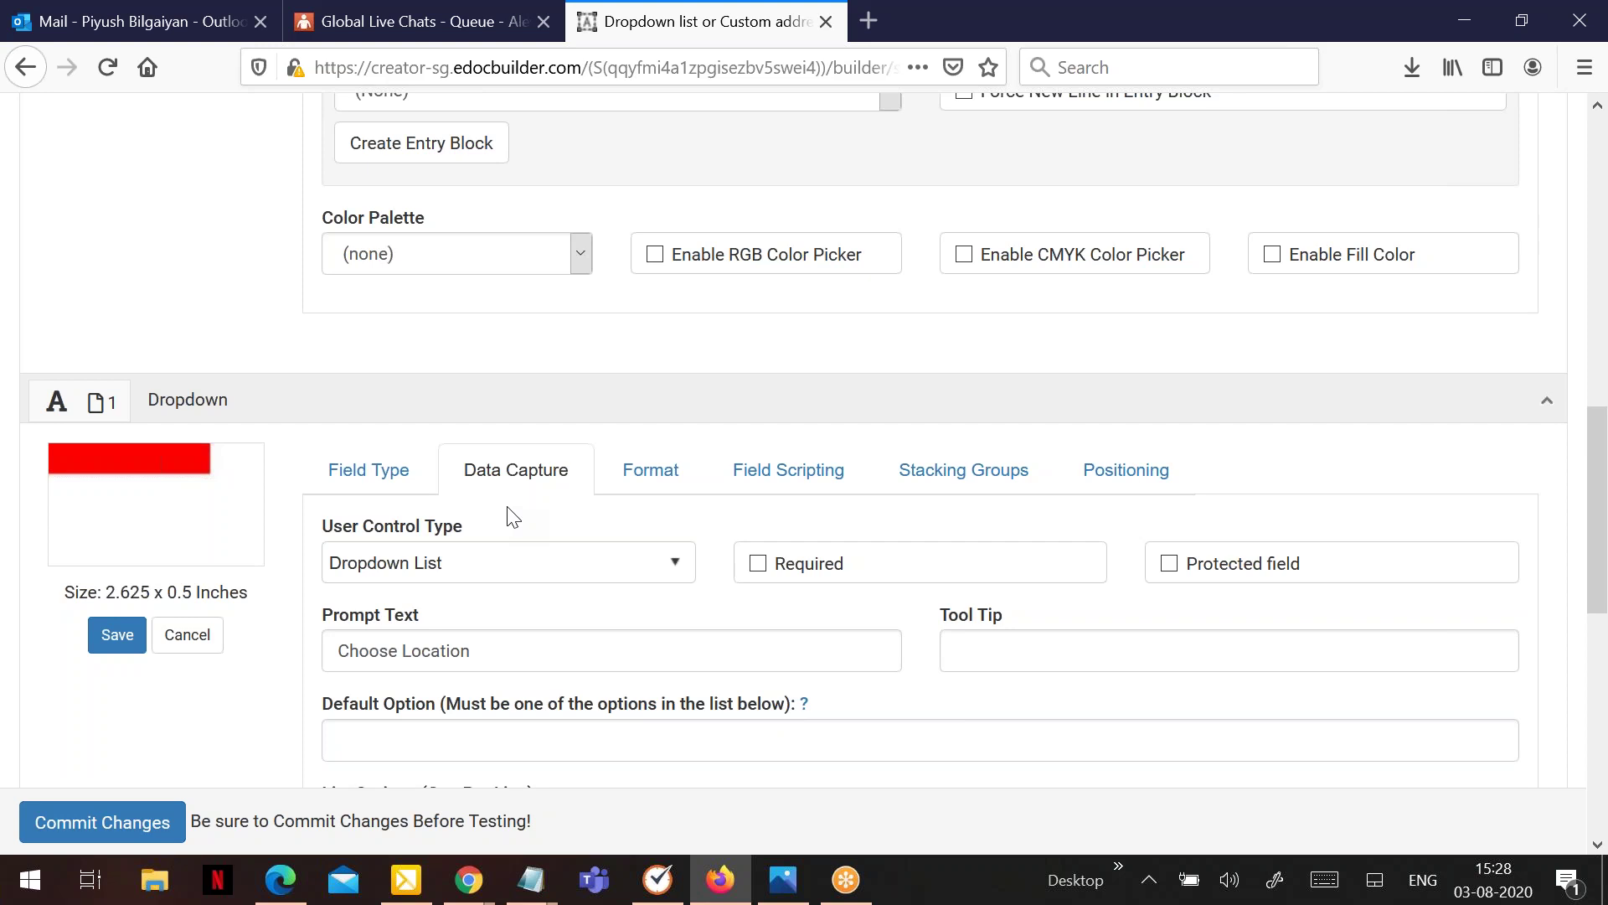
pyautogui.scroll(-4, 419, 444)
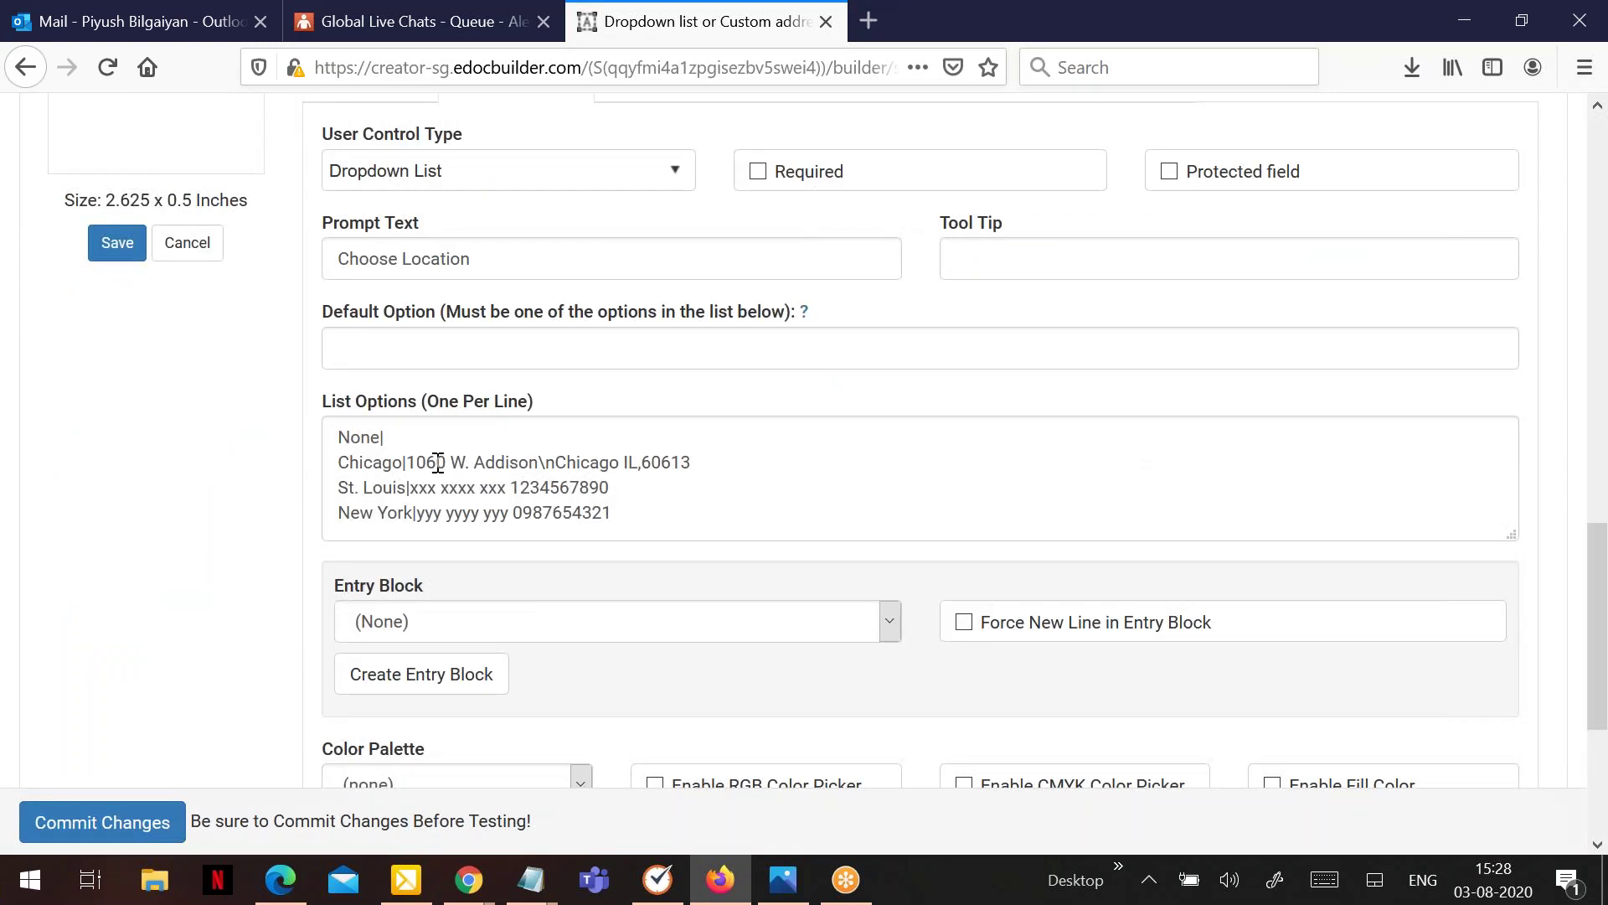
pyautogui.click(407, 463)
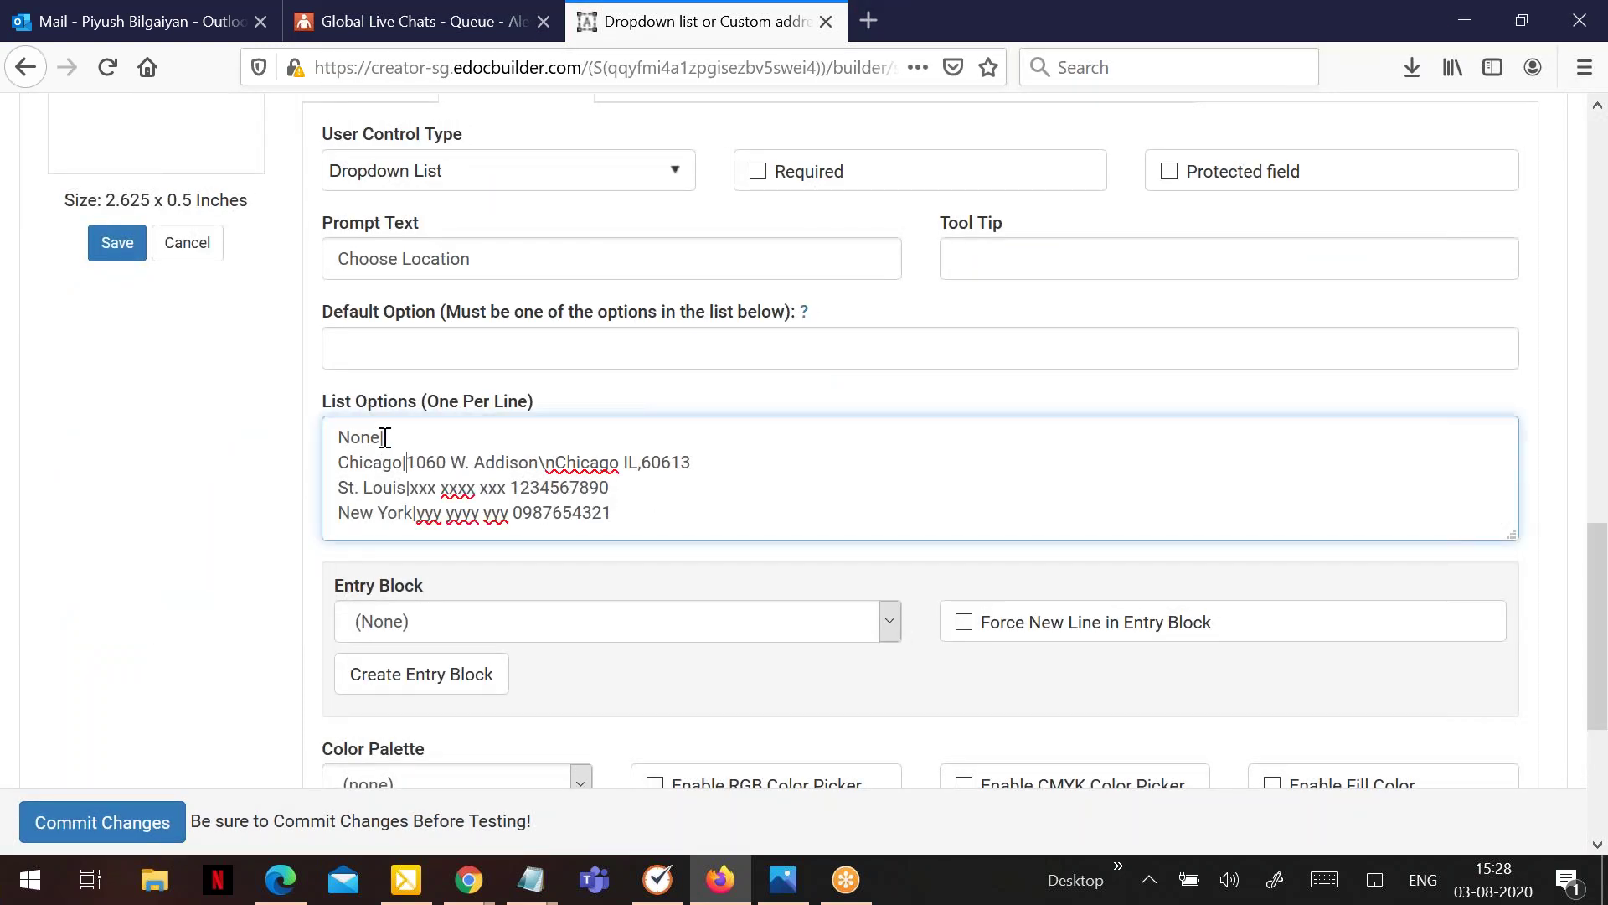
pyautogui.click(380, 437)
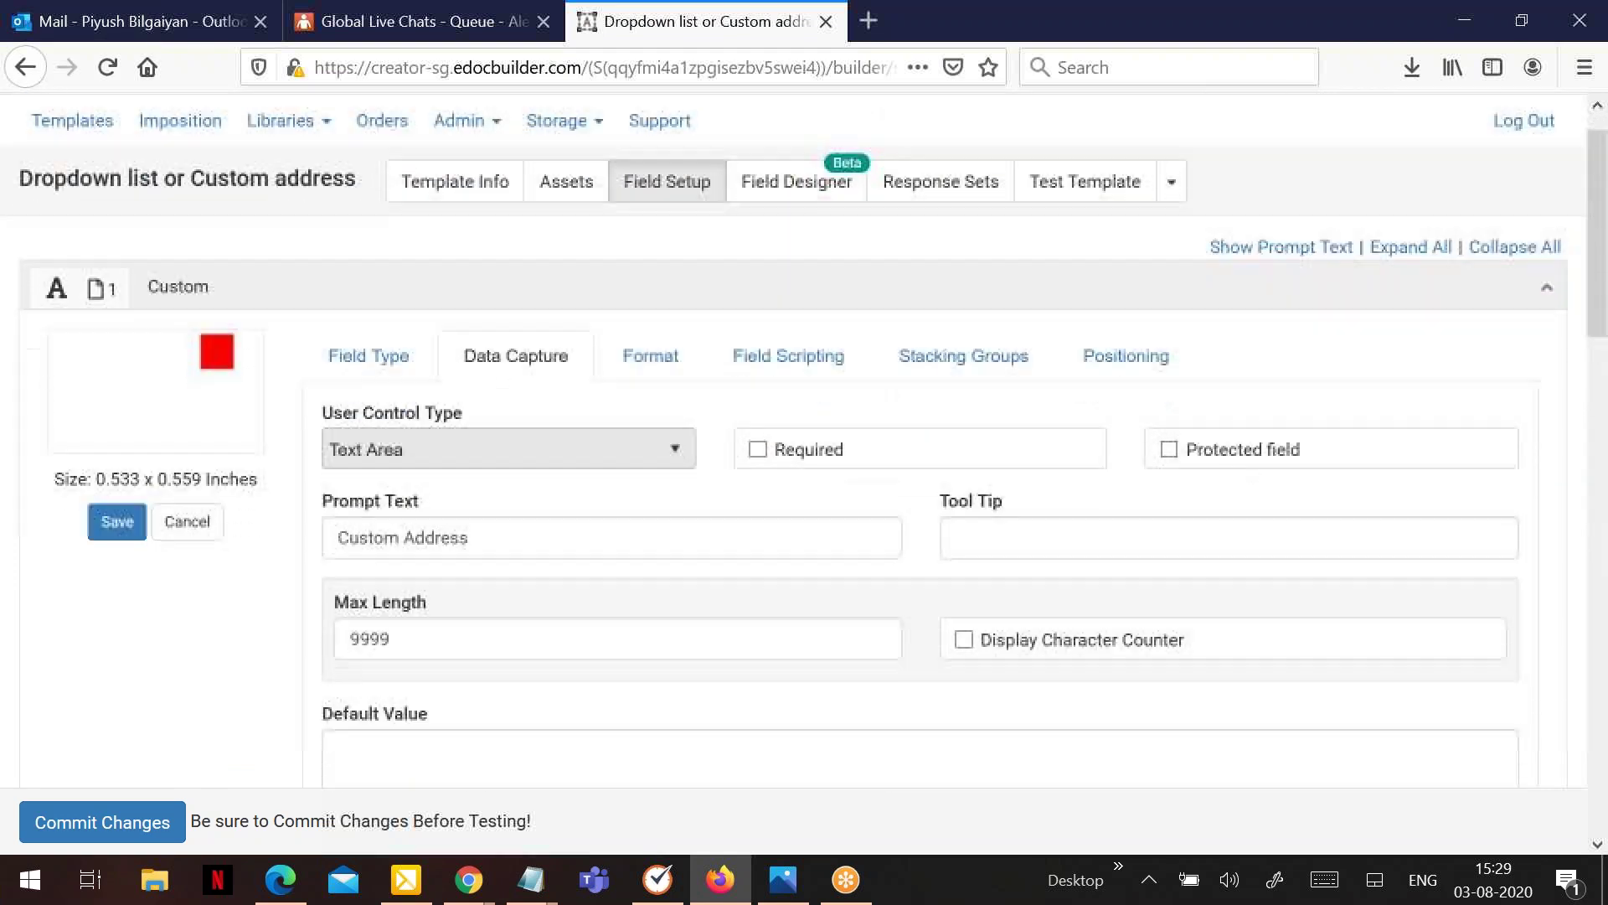
# Test the template by choosing Chicago as the location and updating the document preview.
pyautogui.click(1072, 231)
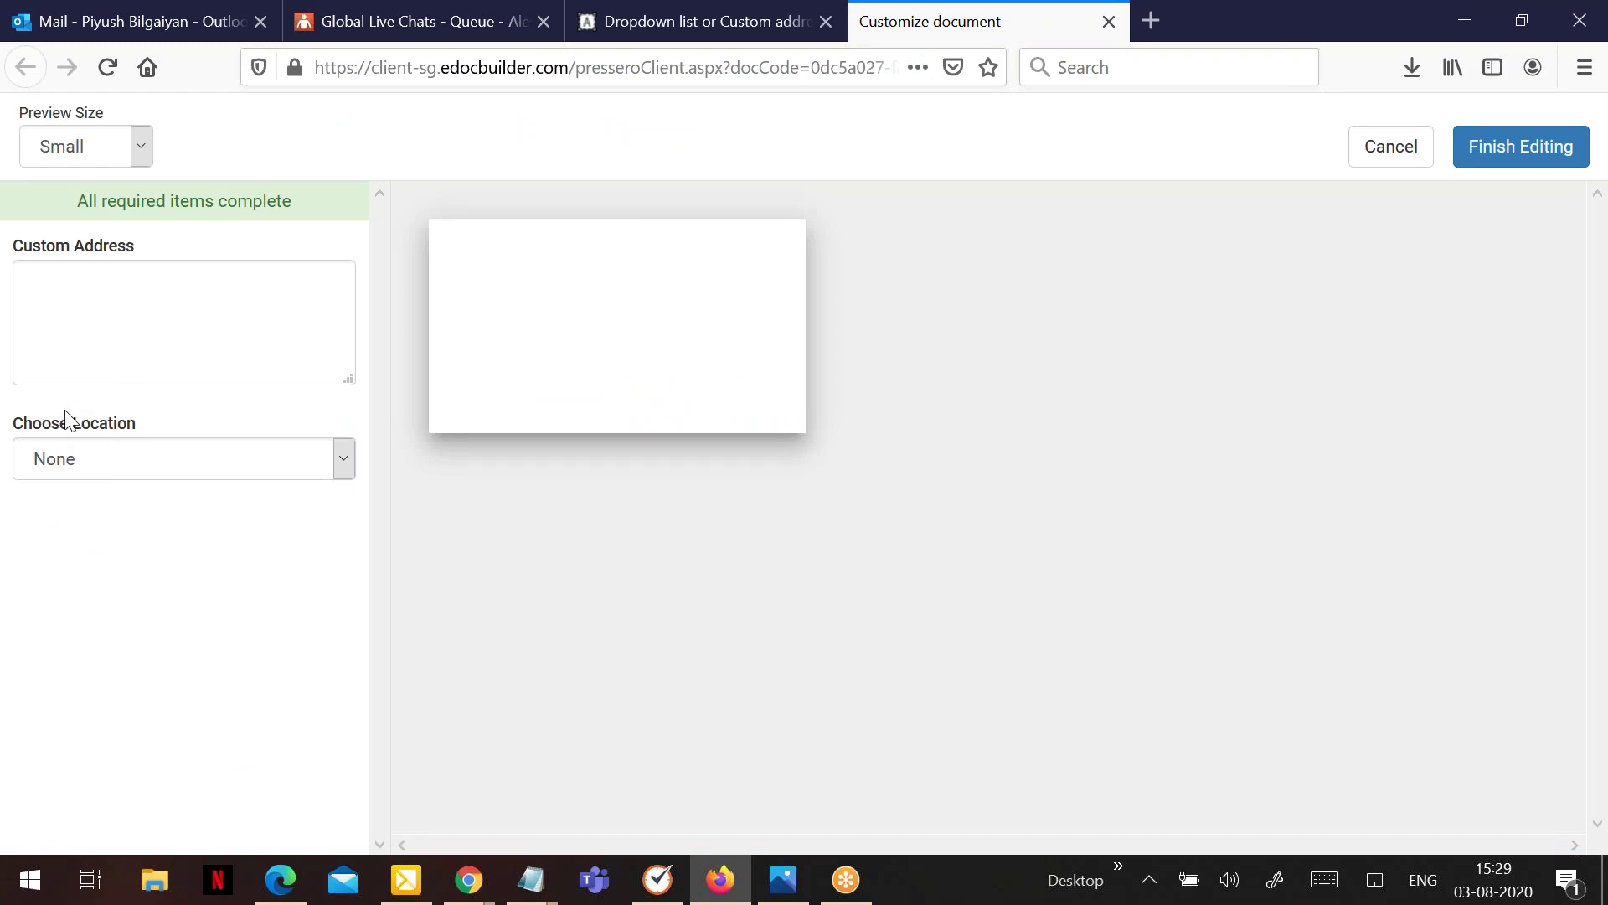
pyautogui.click(89, 466)
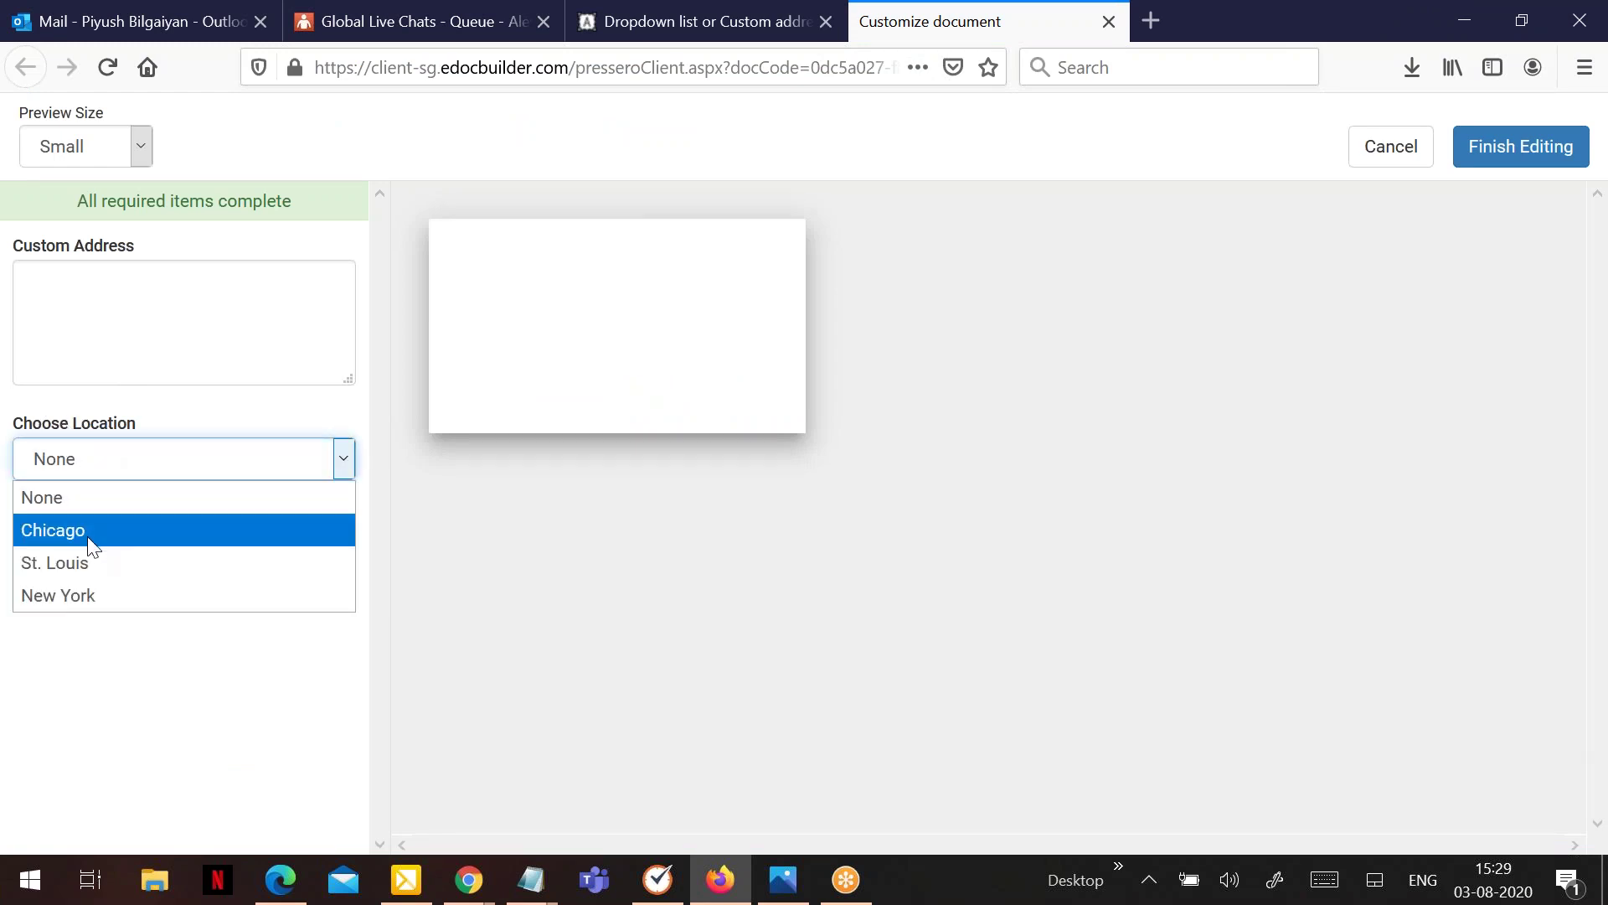
pyautogui.click(89, 533)
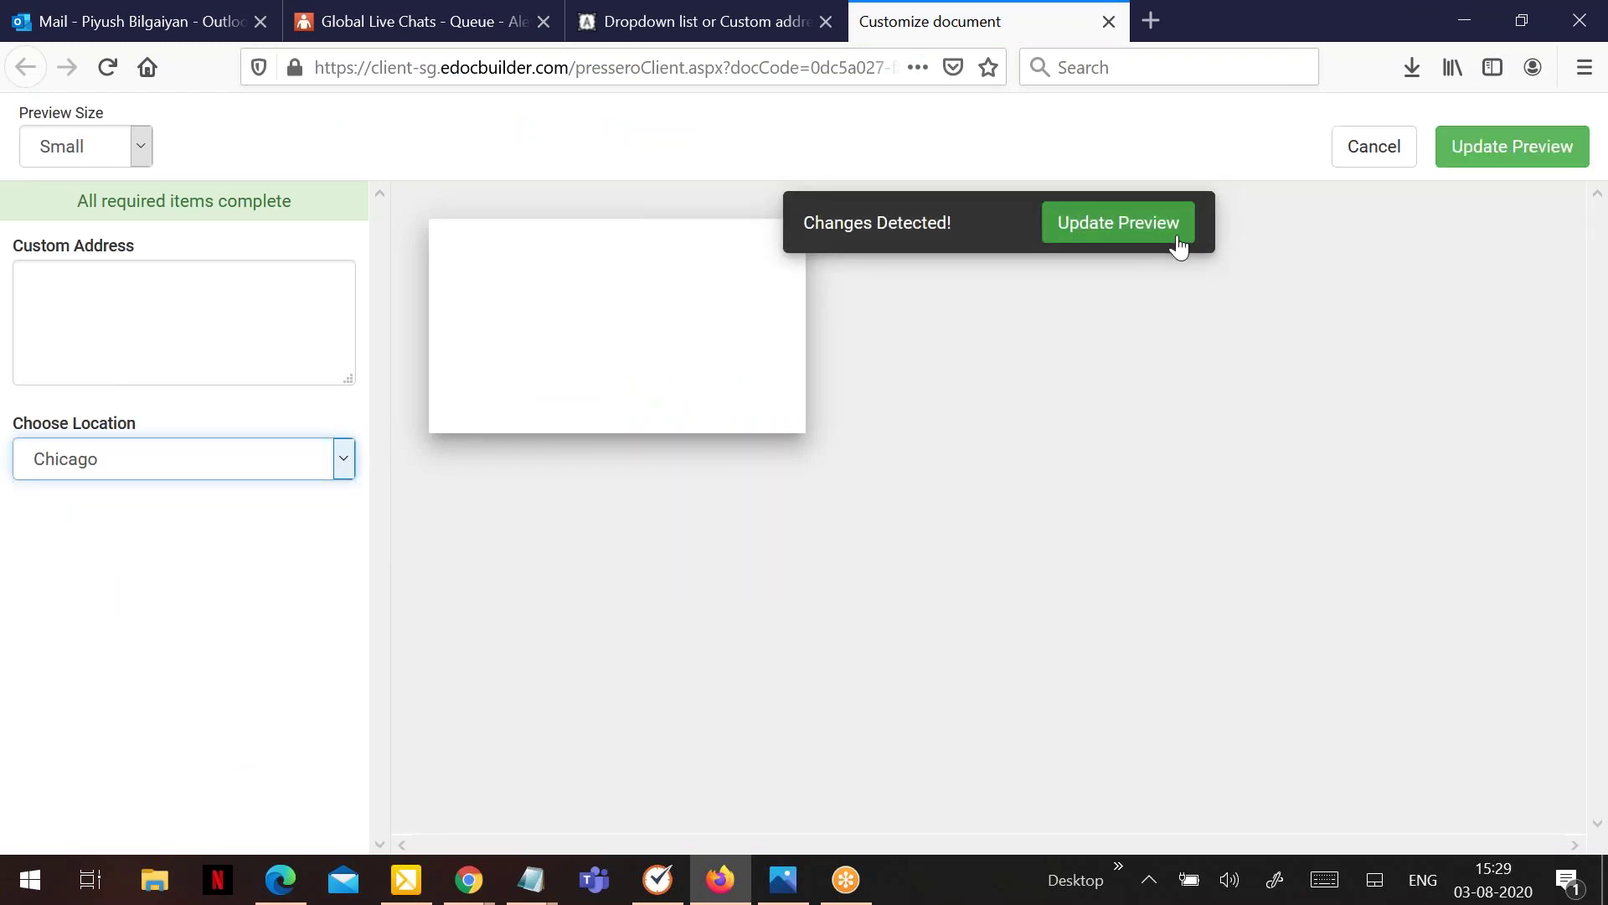
pyautogui.click(1176, 242)
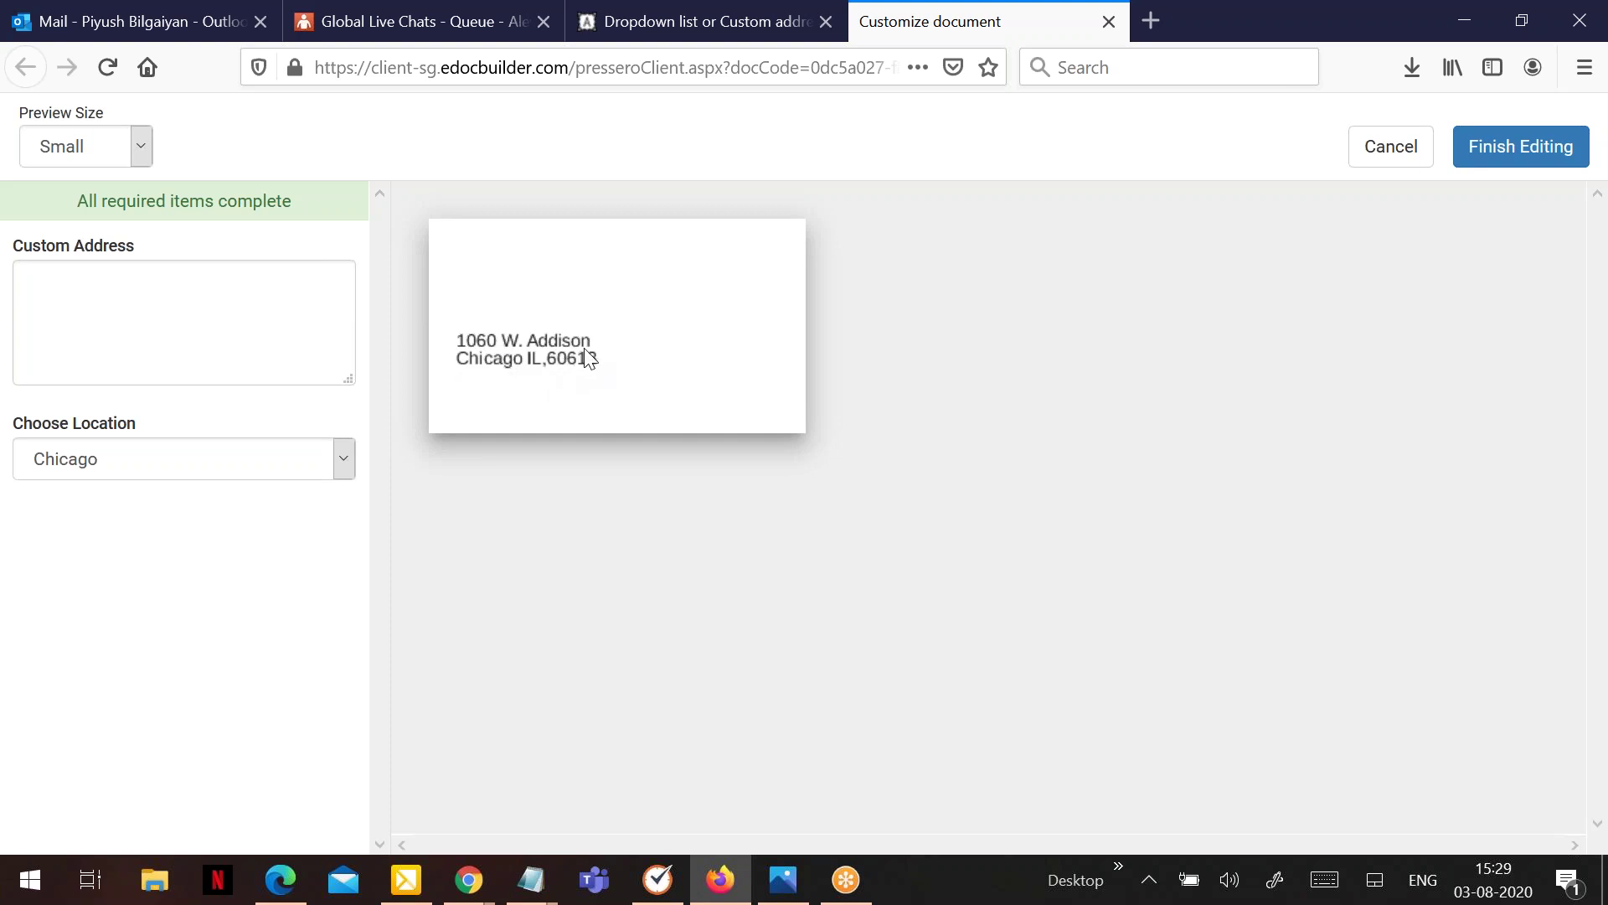
# Return to the template's field setup and set the Custom field's user control type to Rich Text Area.
pyautogui.click(754, 10)
pyautogui.scroll(-3, 586, 394)
pyautogui.click(415, 375)
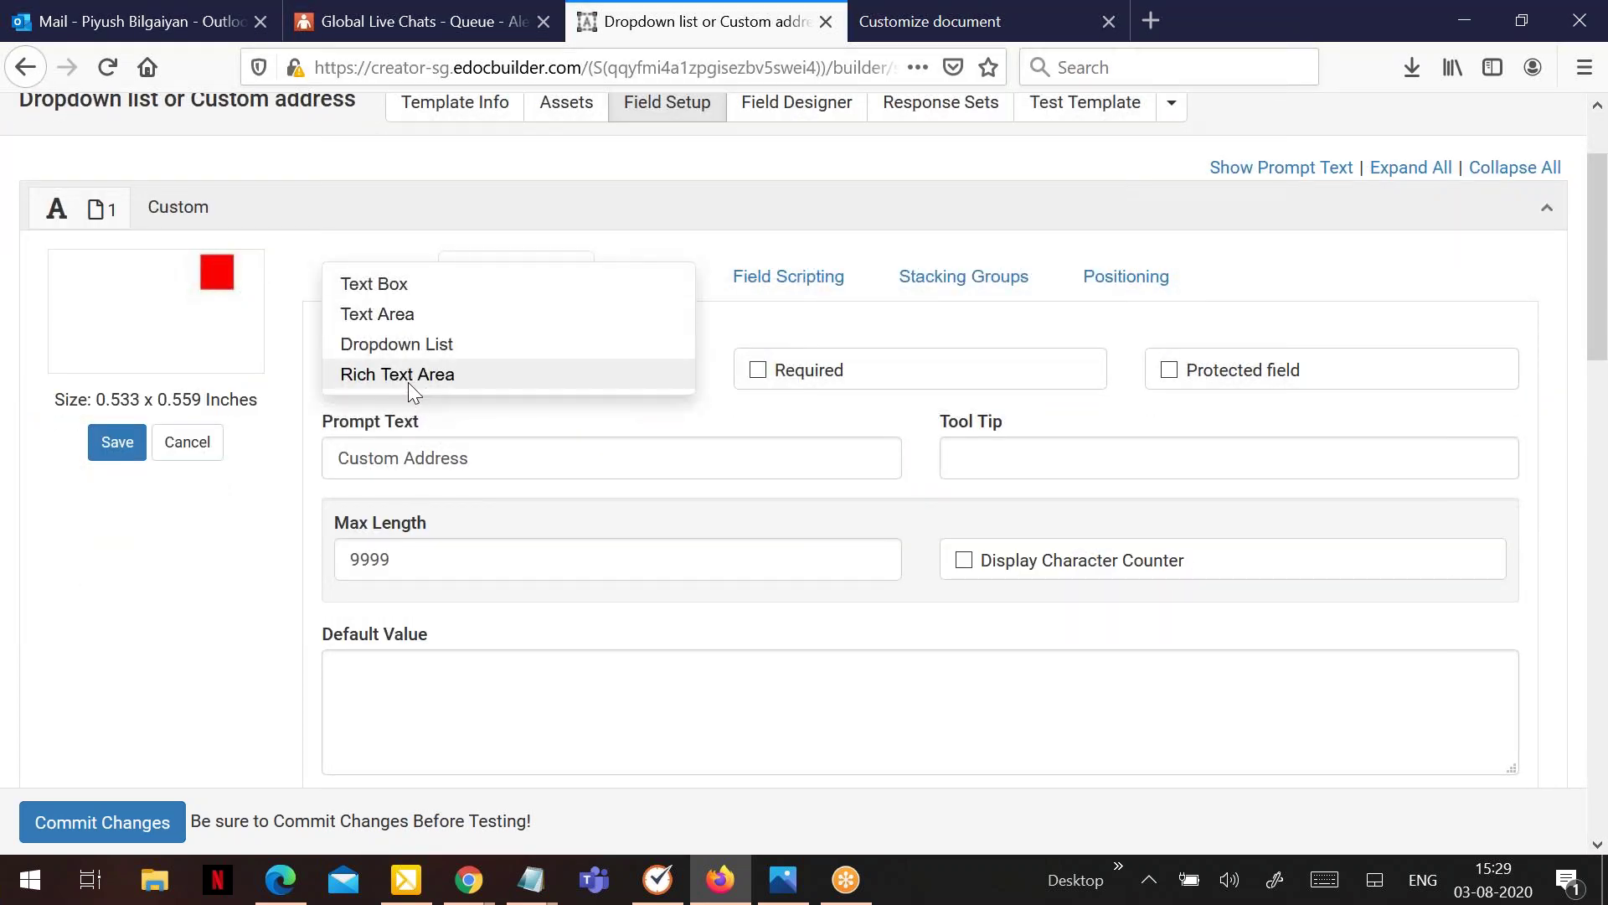
pyautogui.click(409, 375)
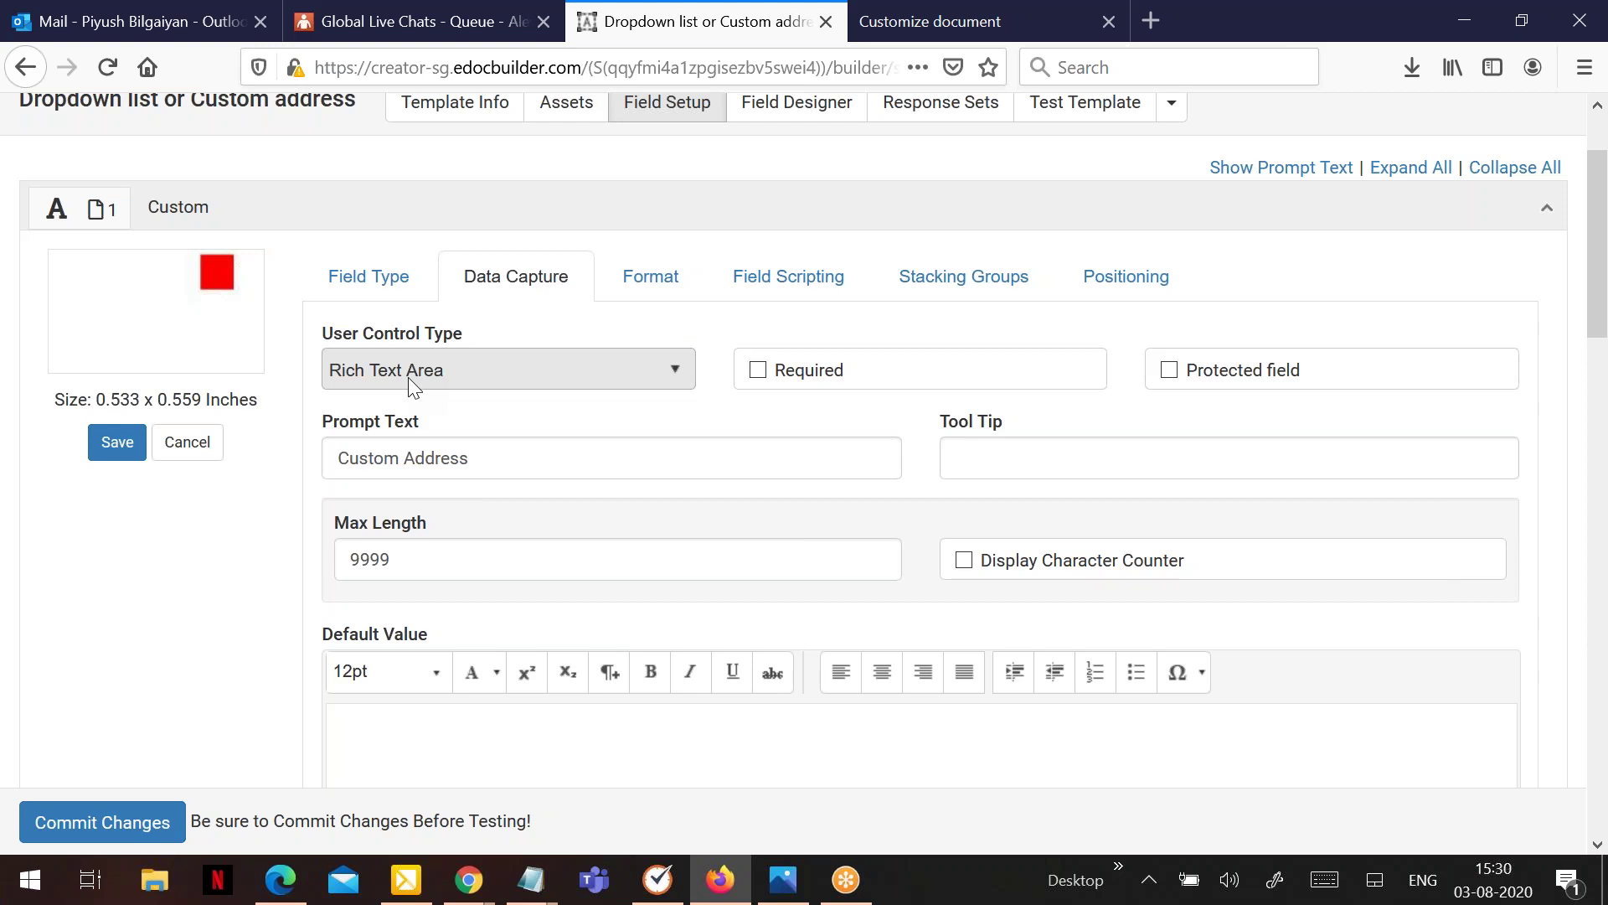
# Allow the user to choose the base font for the Custom field.
pyautogui.scroll(-3, 1109, 744)
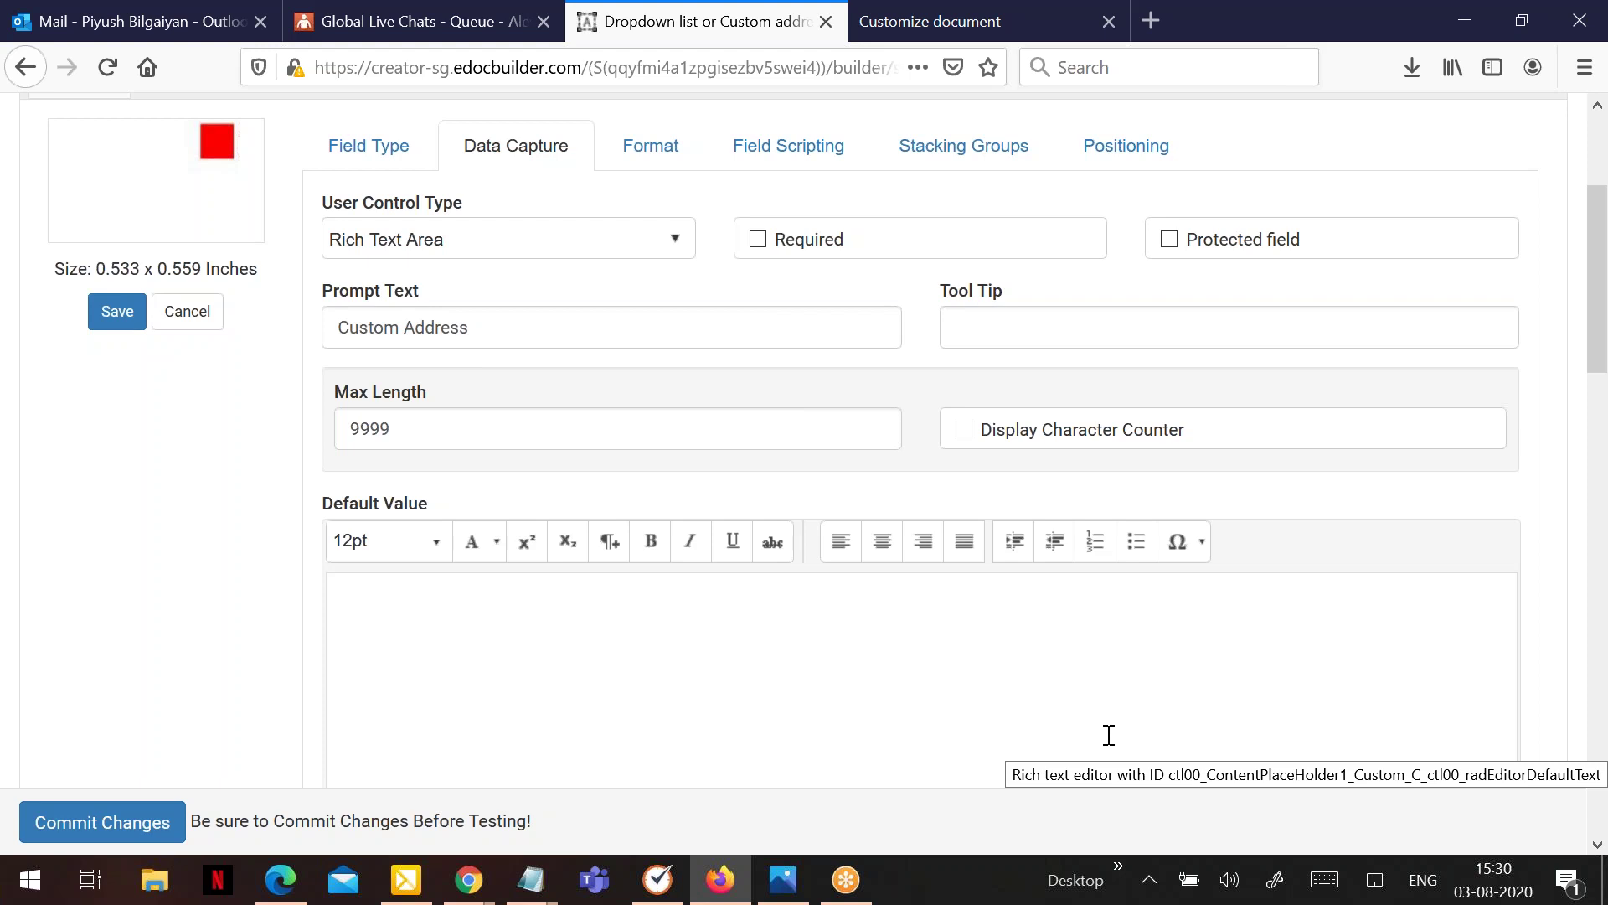
pyautogui.scroll(-2, 1104, 730)
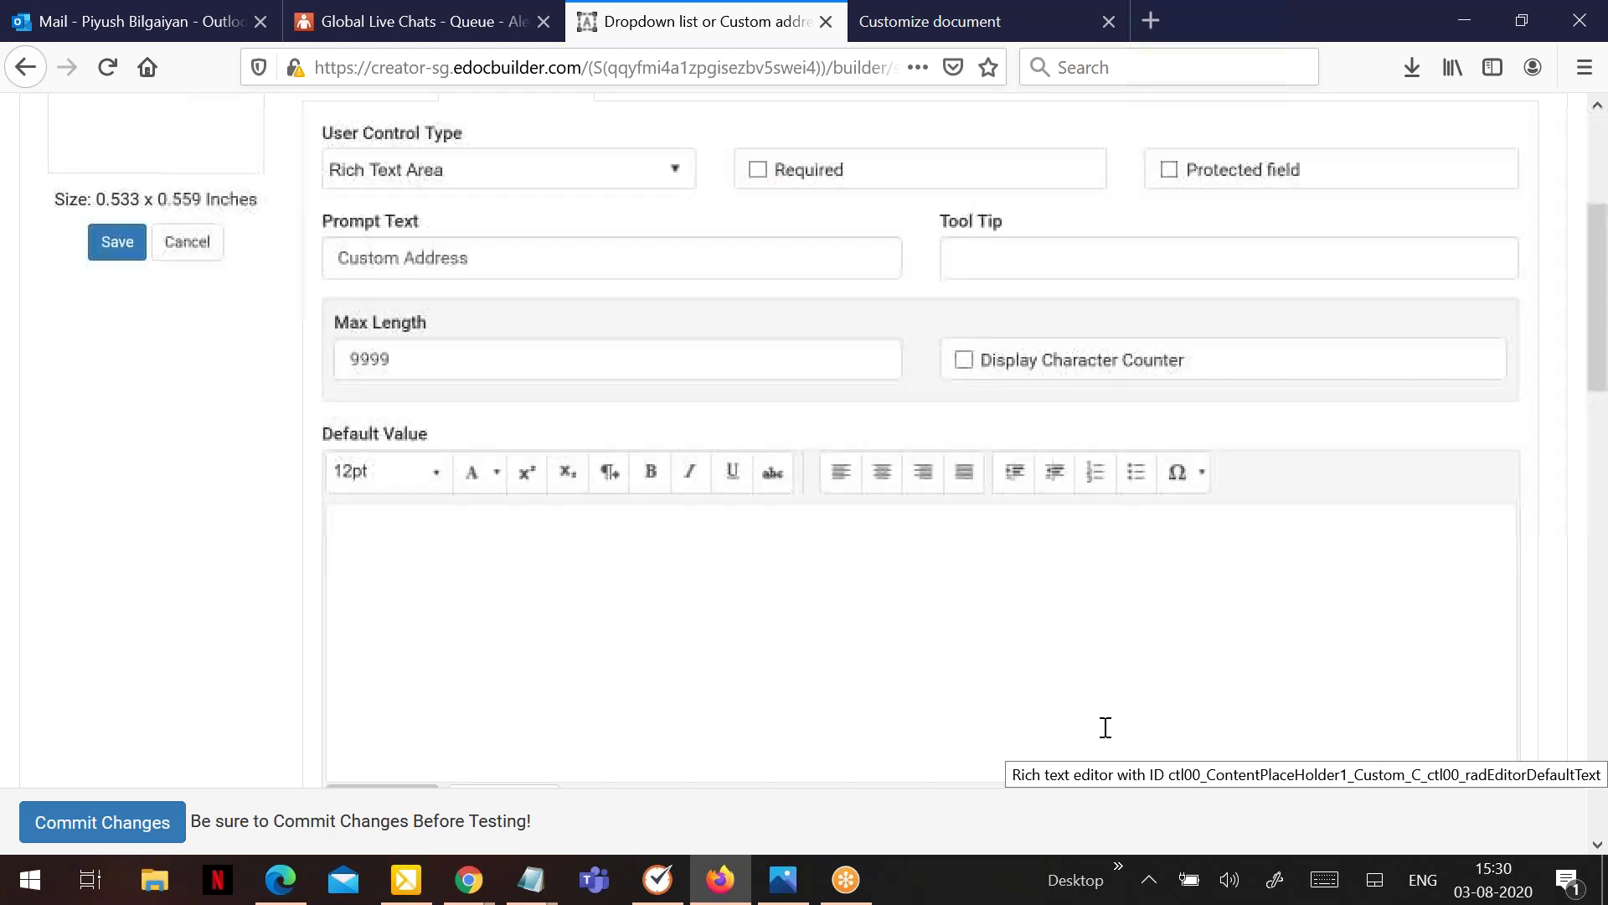
pyautogui.scroll(-6, 942, 636)
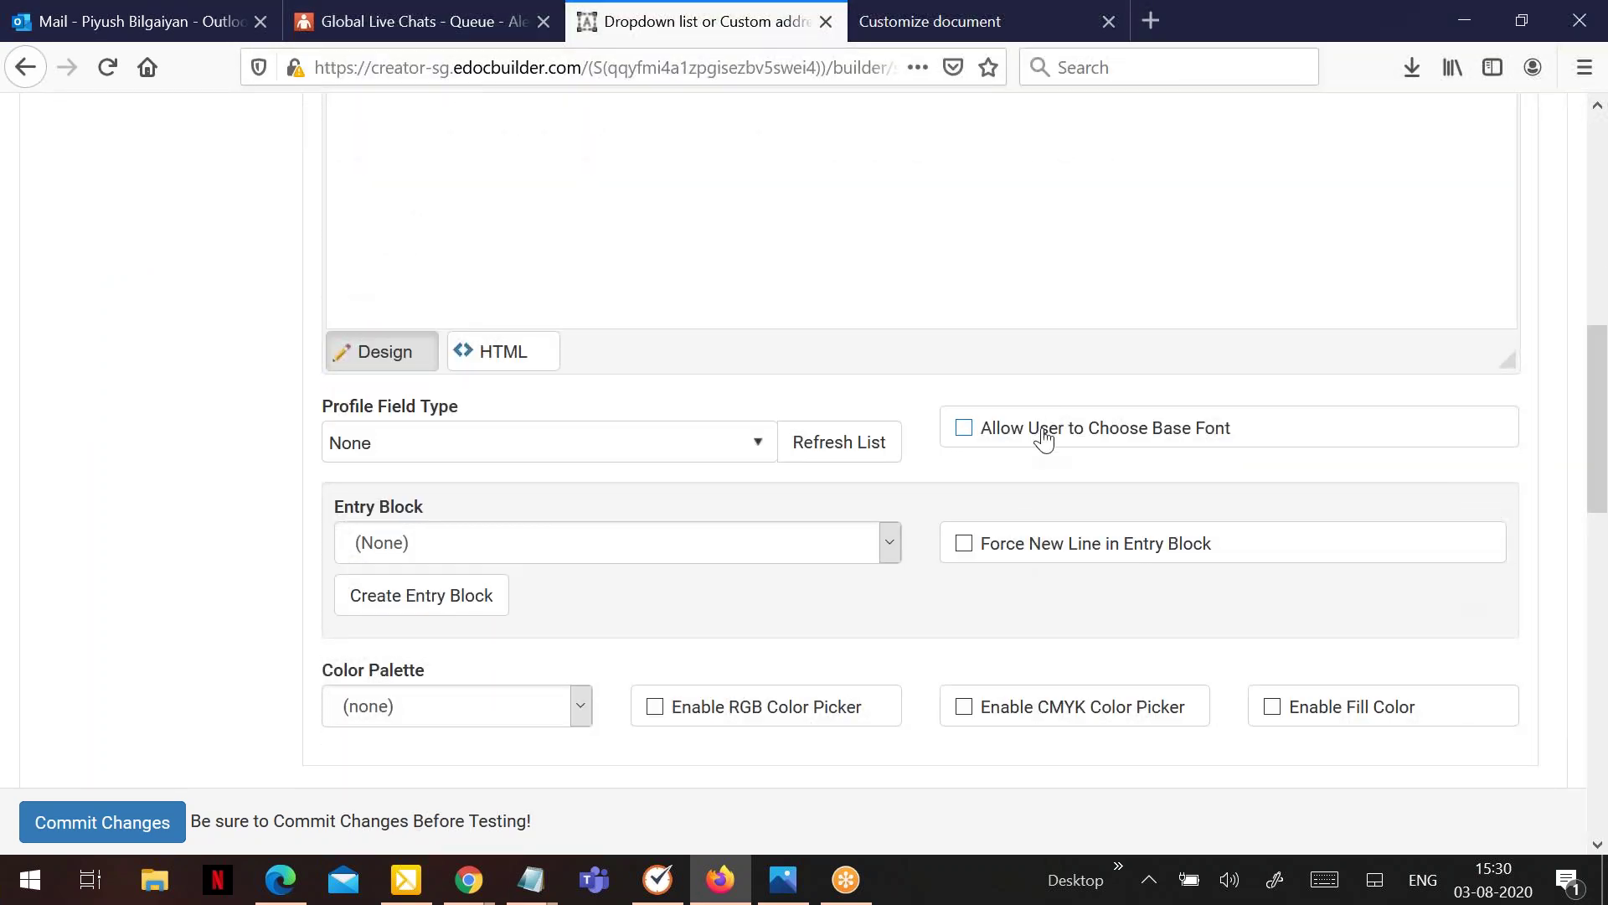
pyautogui.click(980, 435)
# Set the Custom field's data source to Another Field in its field type settings.
pyautogui.scroll(4, 595, 531)
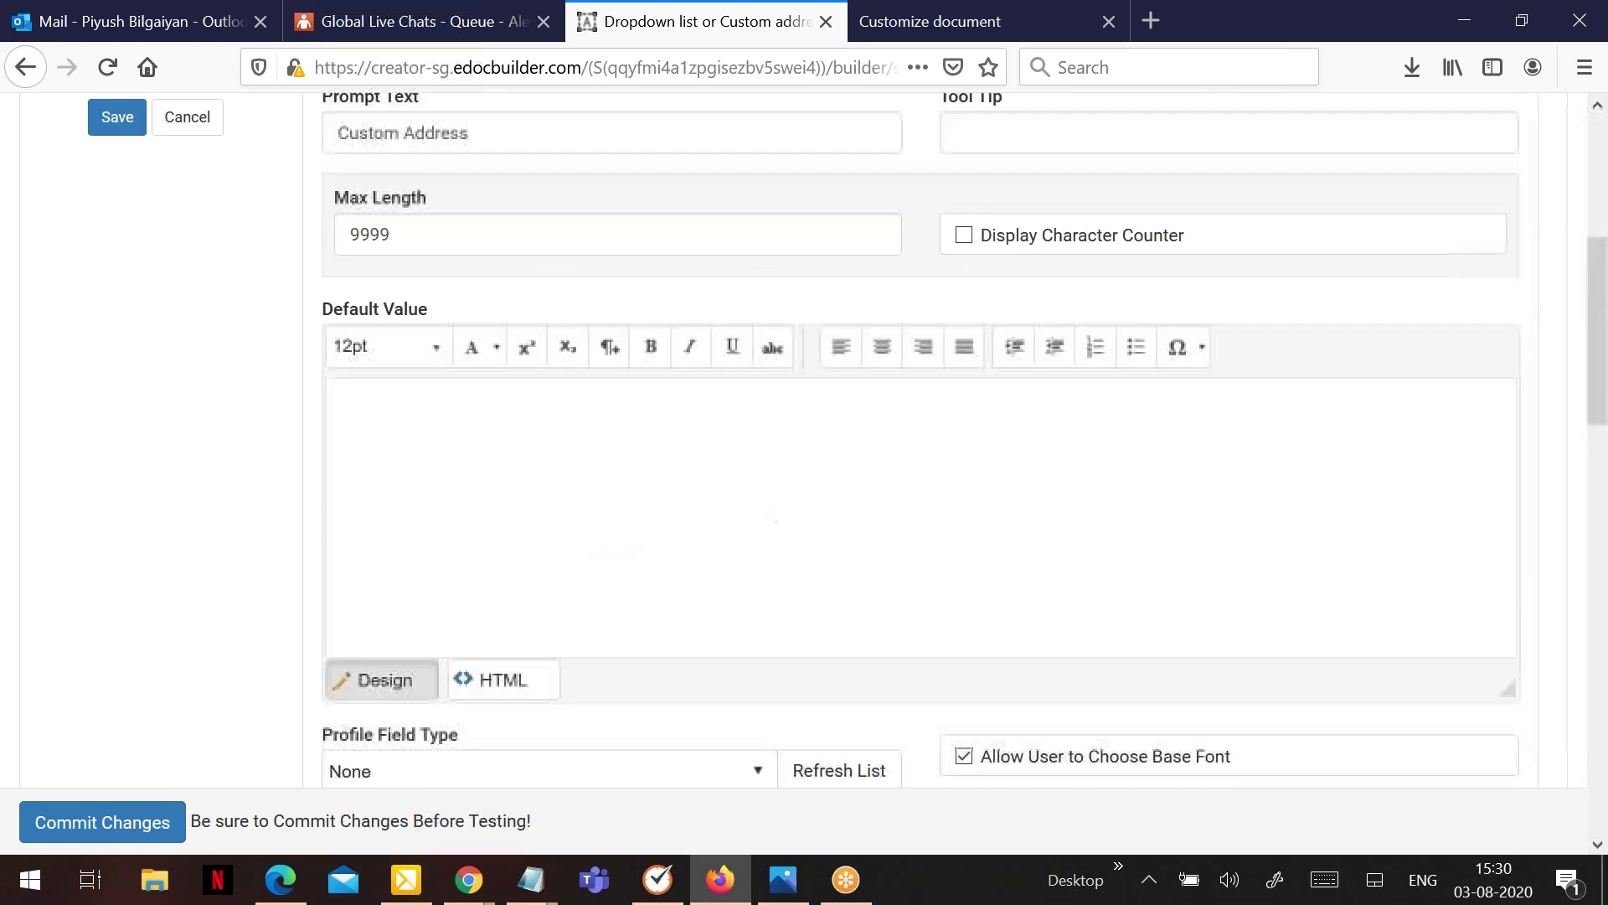
pyautogui.scroll(5, 596, 531)
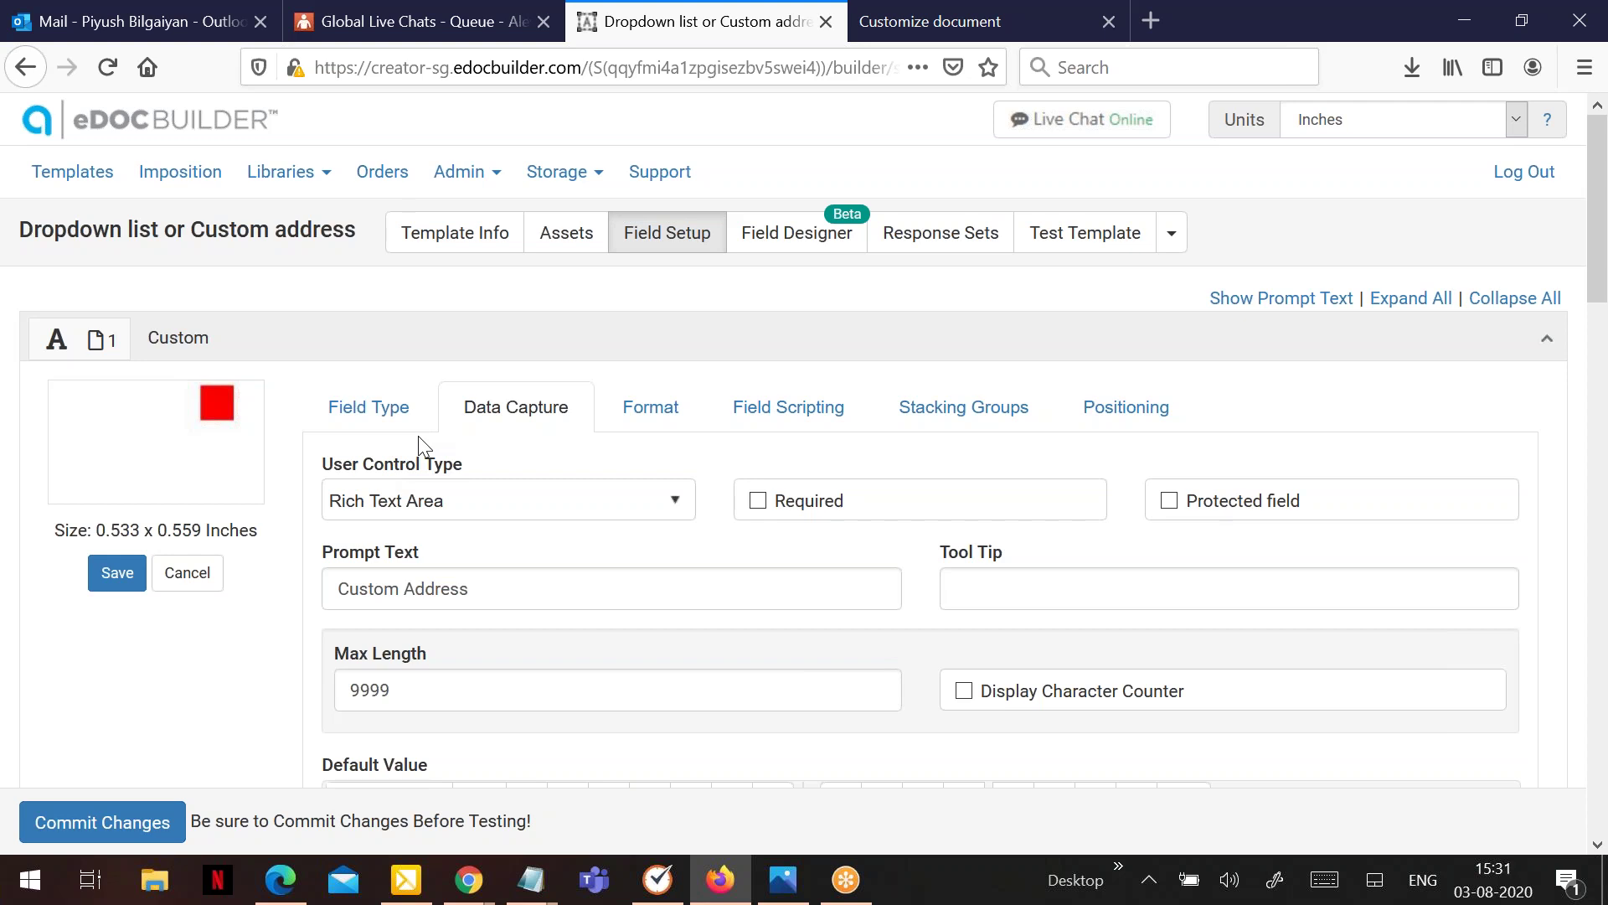
pyautogui.click(379, 419)
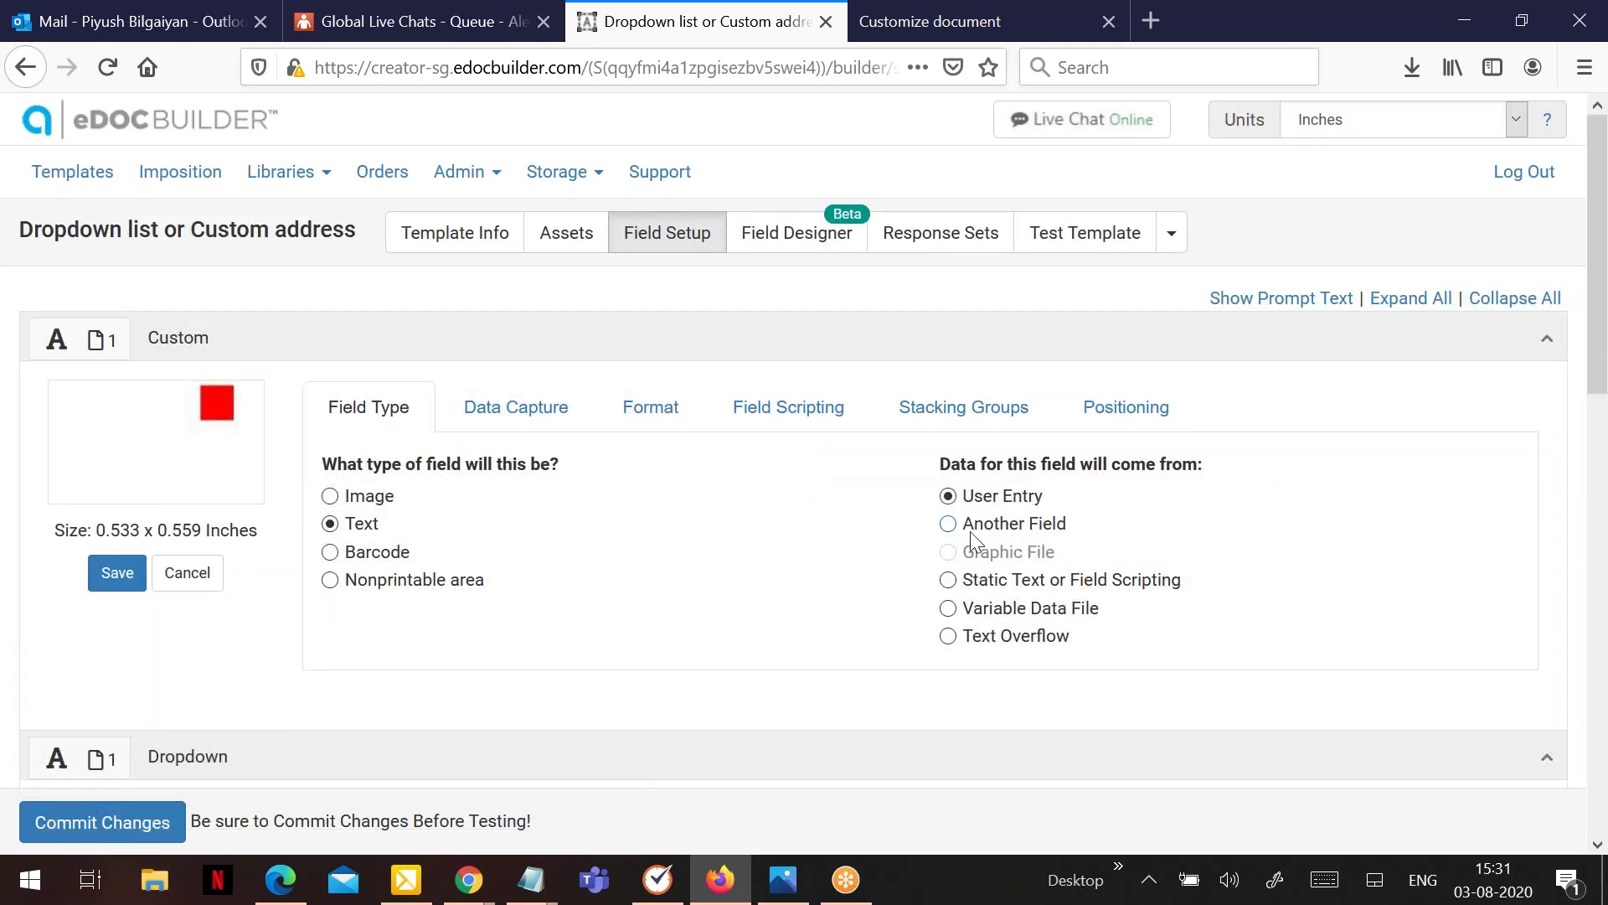
pyautogui.click(949, 524)
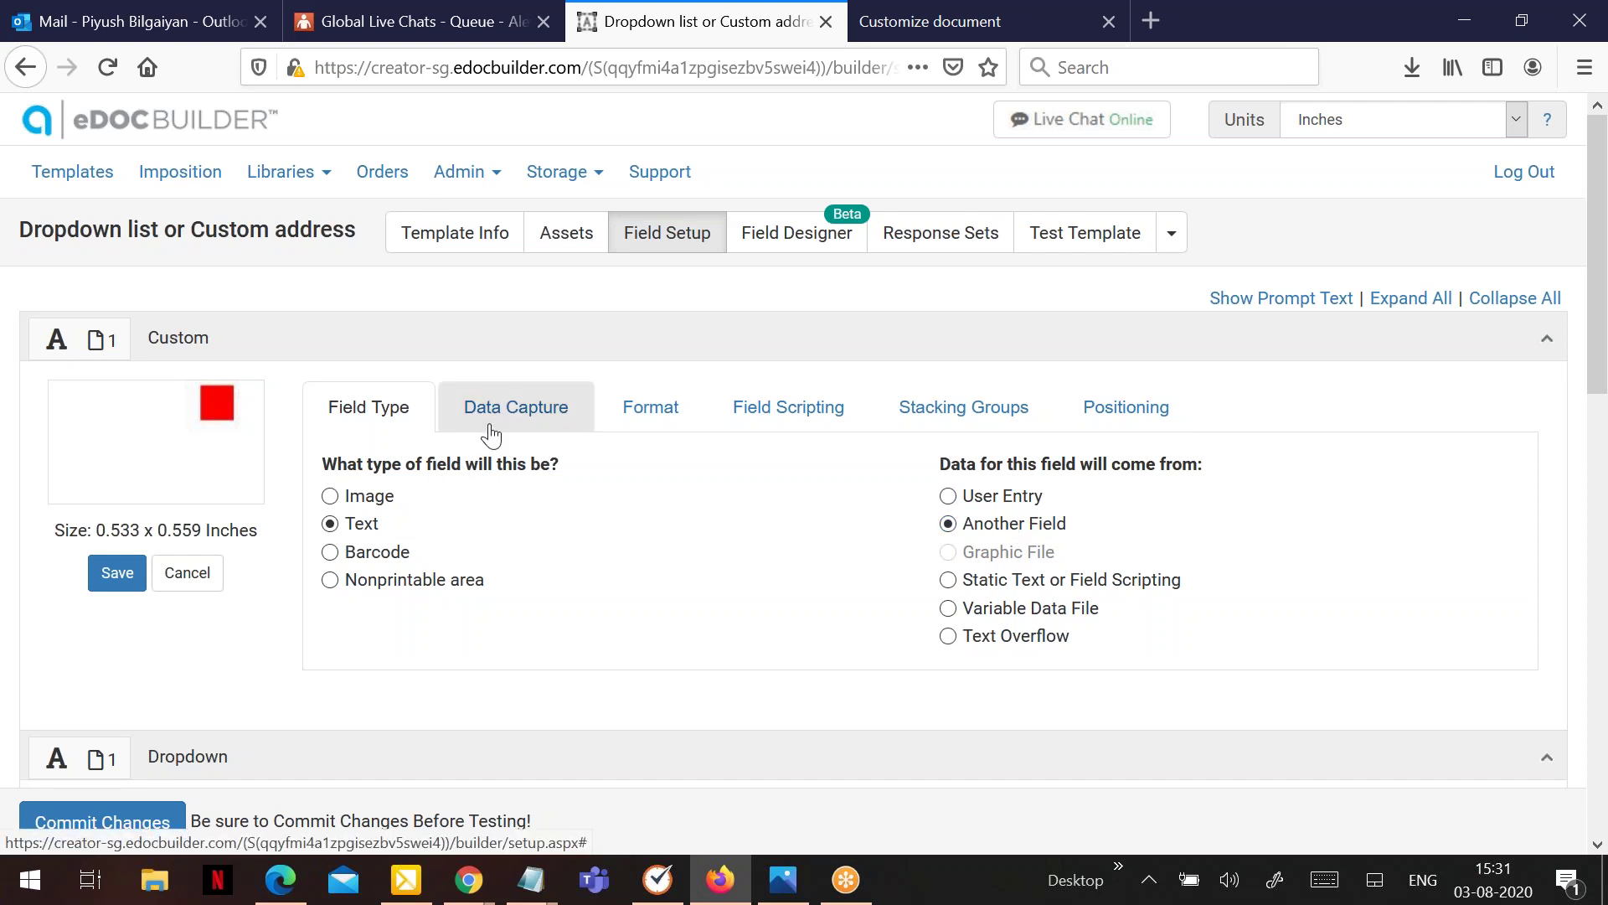
# Check which fields the Custom field can use data from, then return to its field type settings.
pyautogui.click(534, 436)
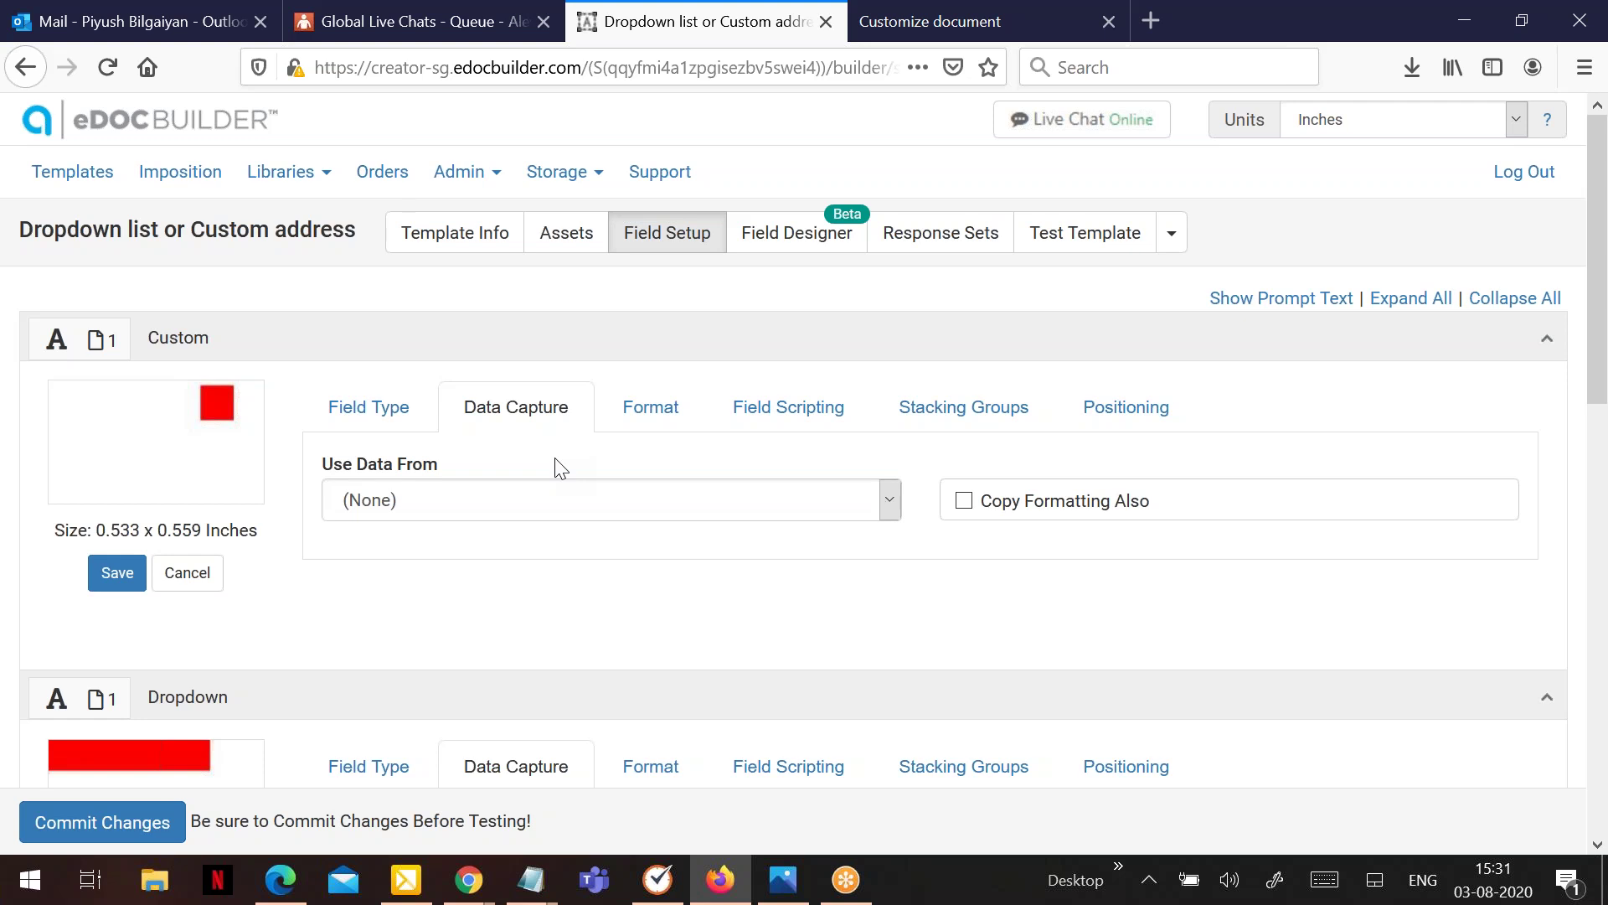
pyautogui.click(481, 512)
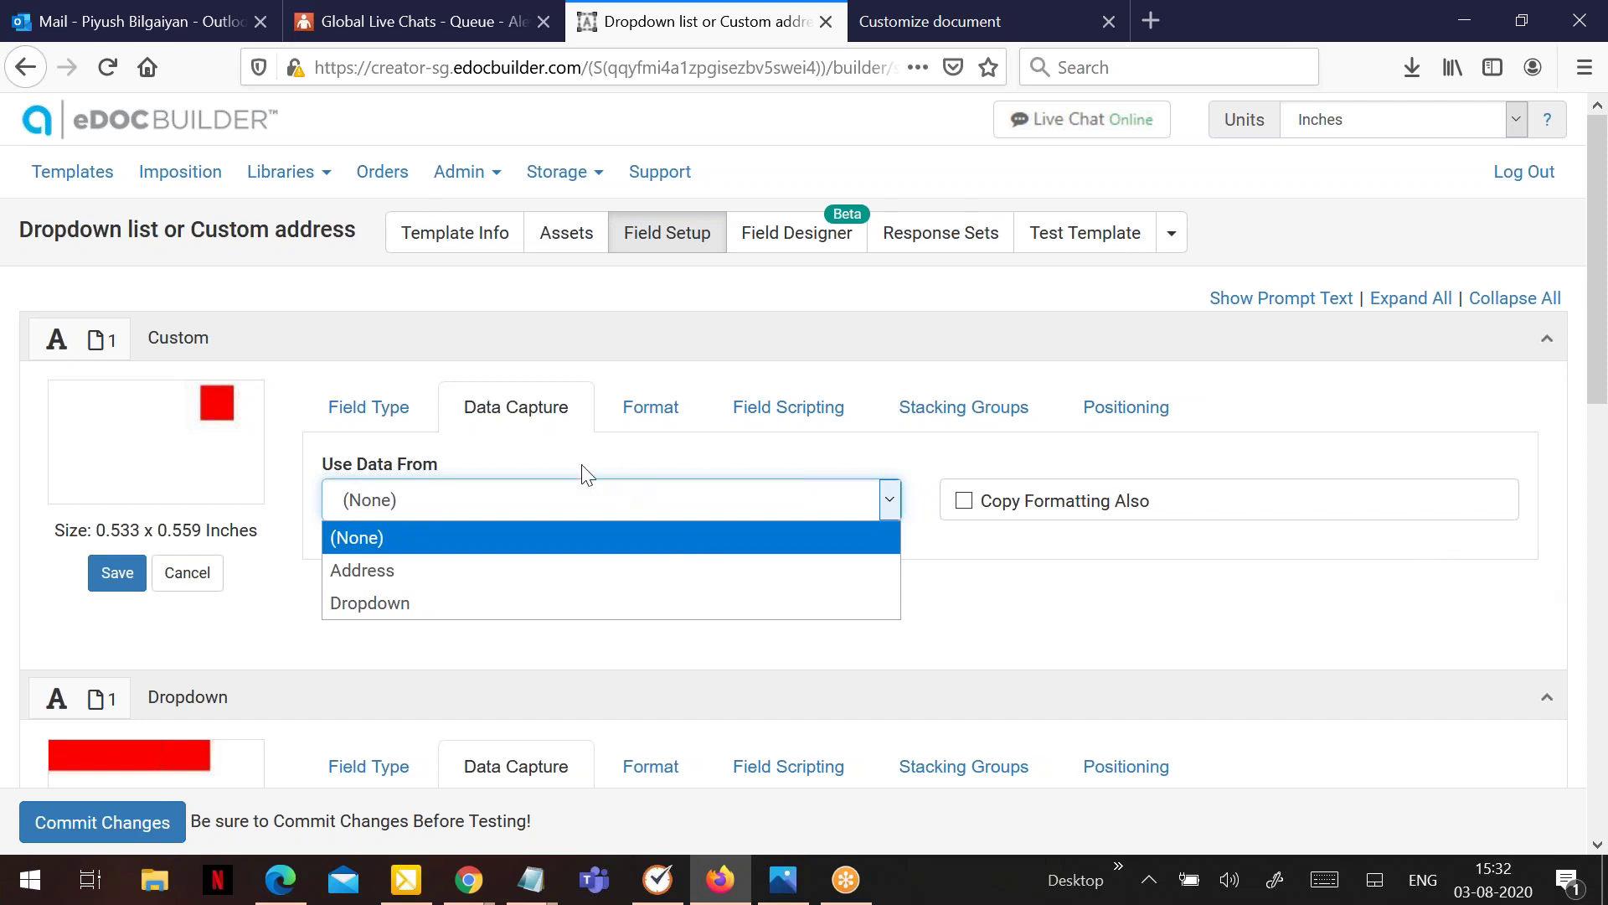
pyautogui.click(346, 409)
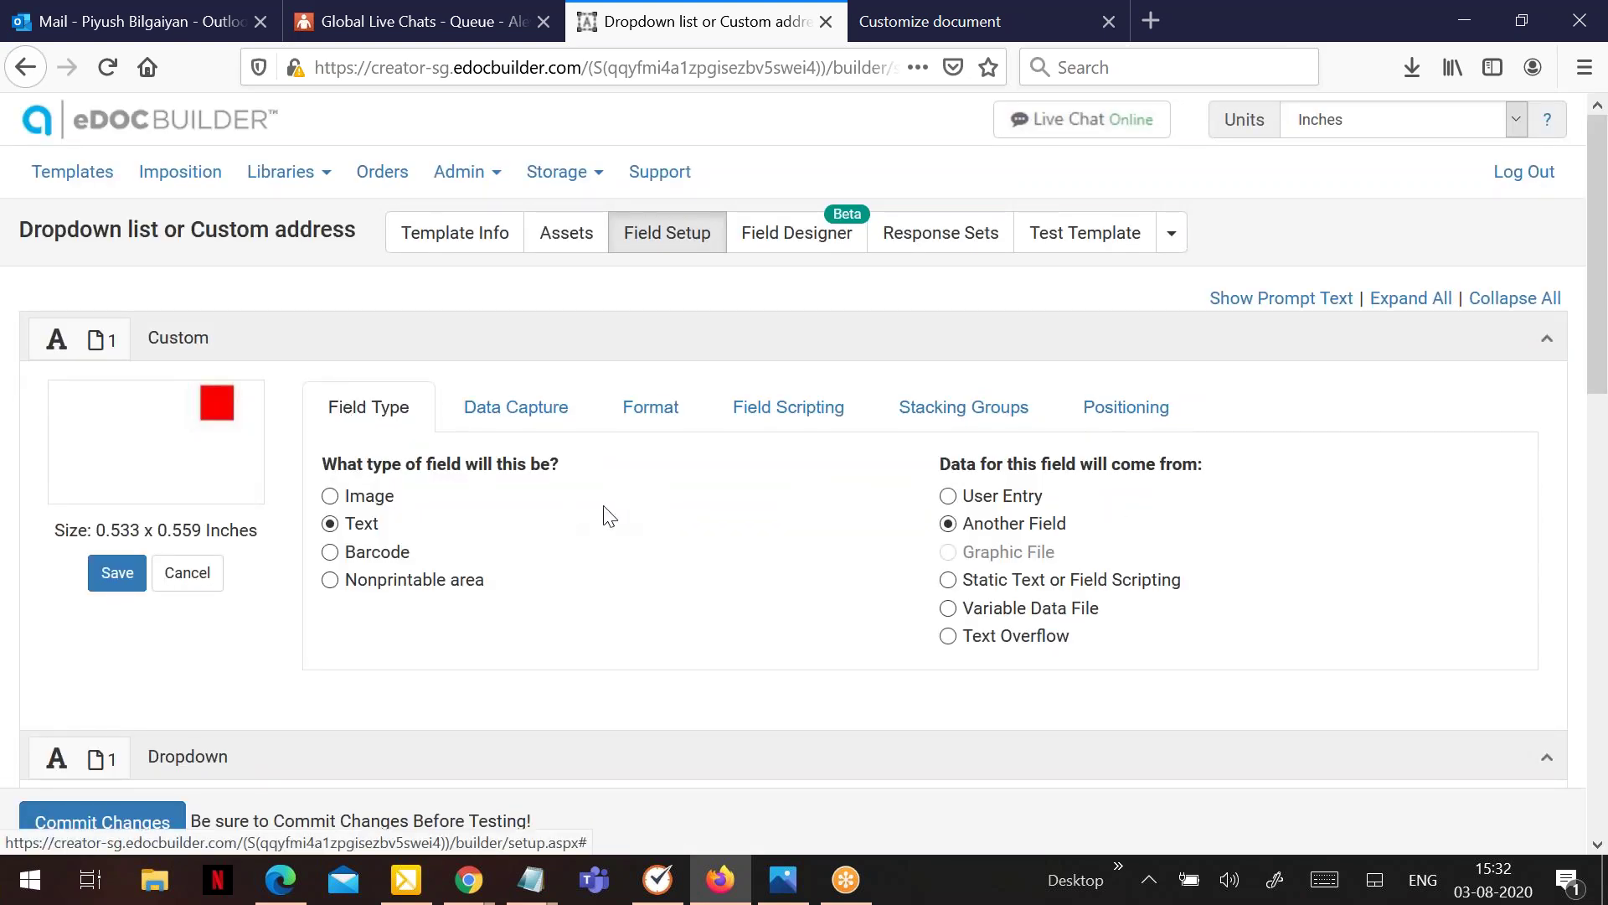
# Expand the Address field, check its field type and data source, and open its data capture settings.
pyautogui.scroll(-12, 609, 536)
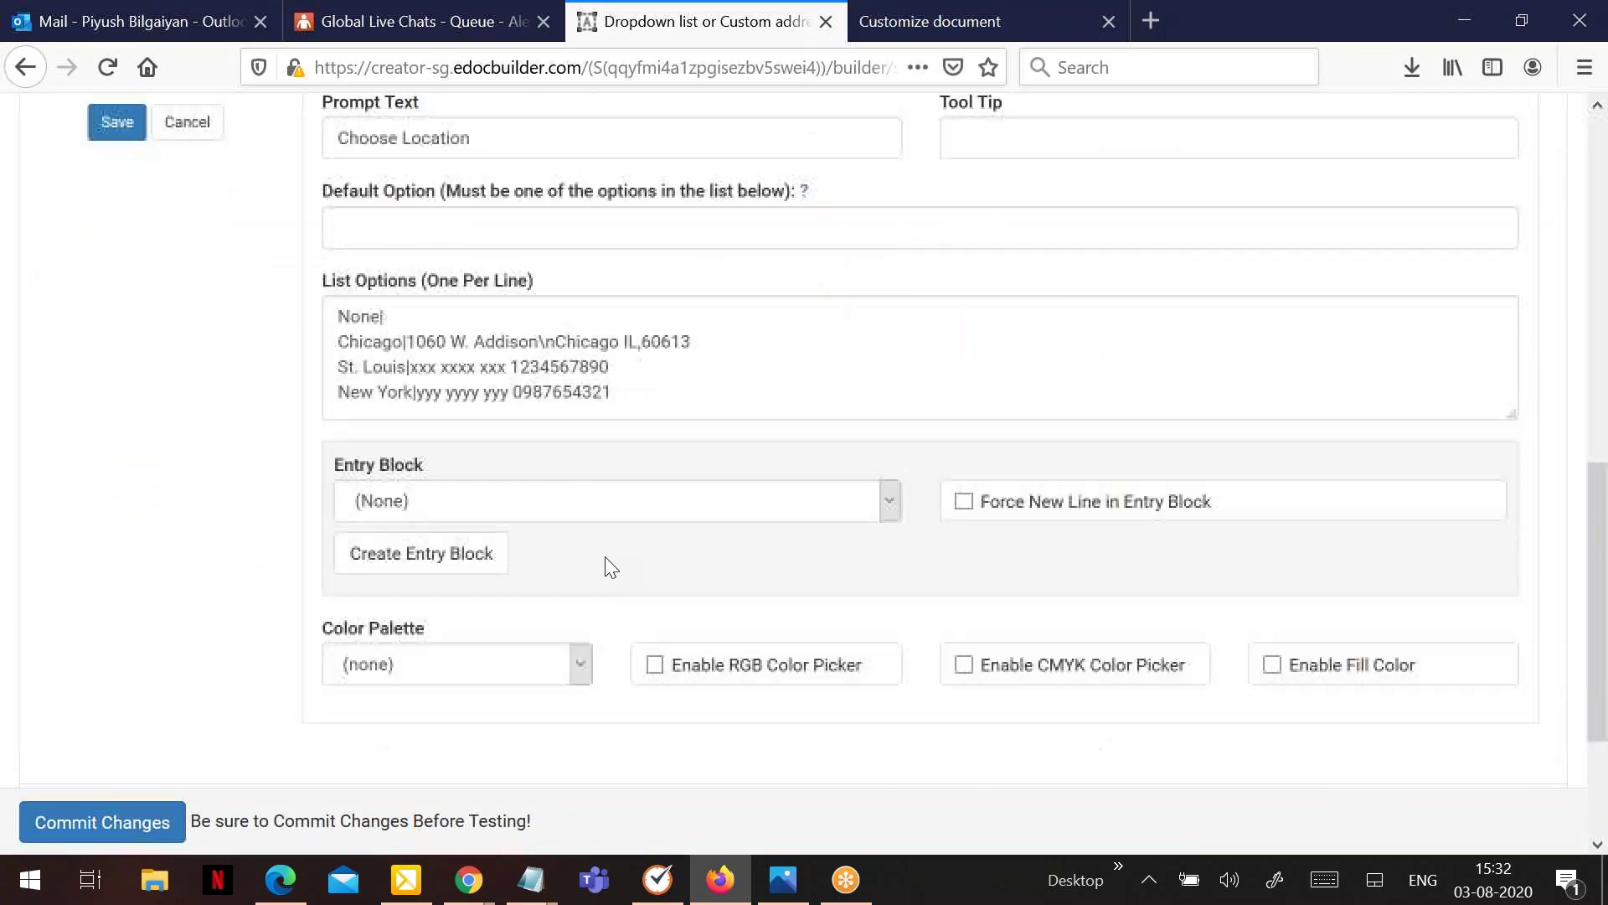
pyautogui.click(1551, 590)
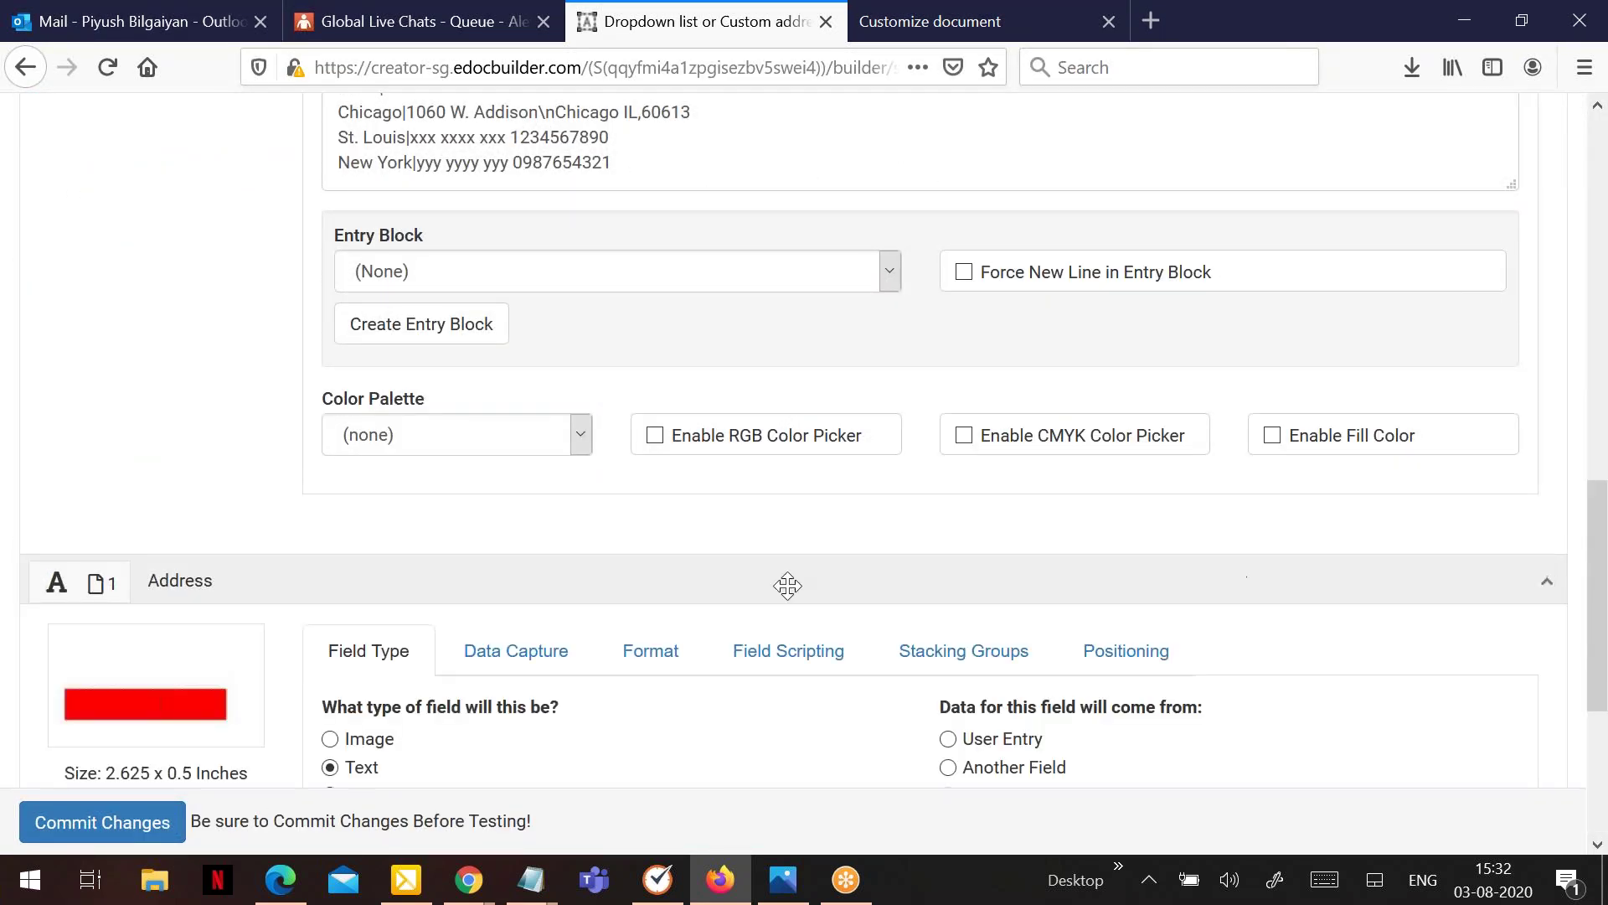
pyautogui.scroll(-2, 569, 599)
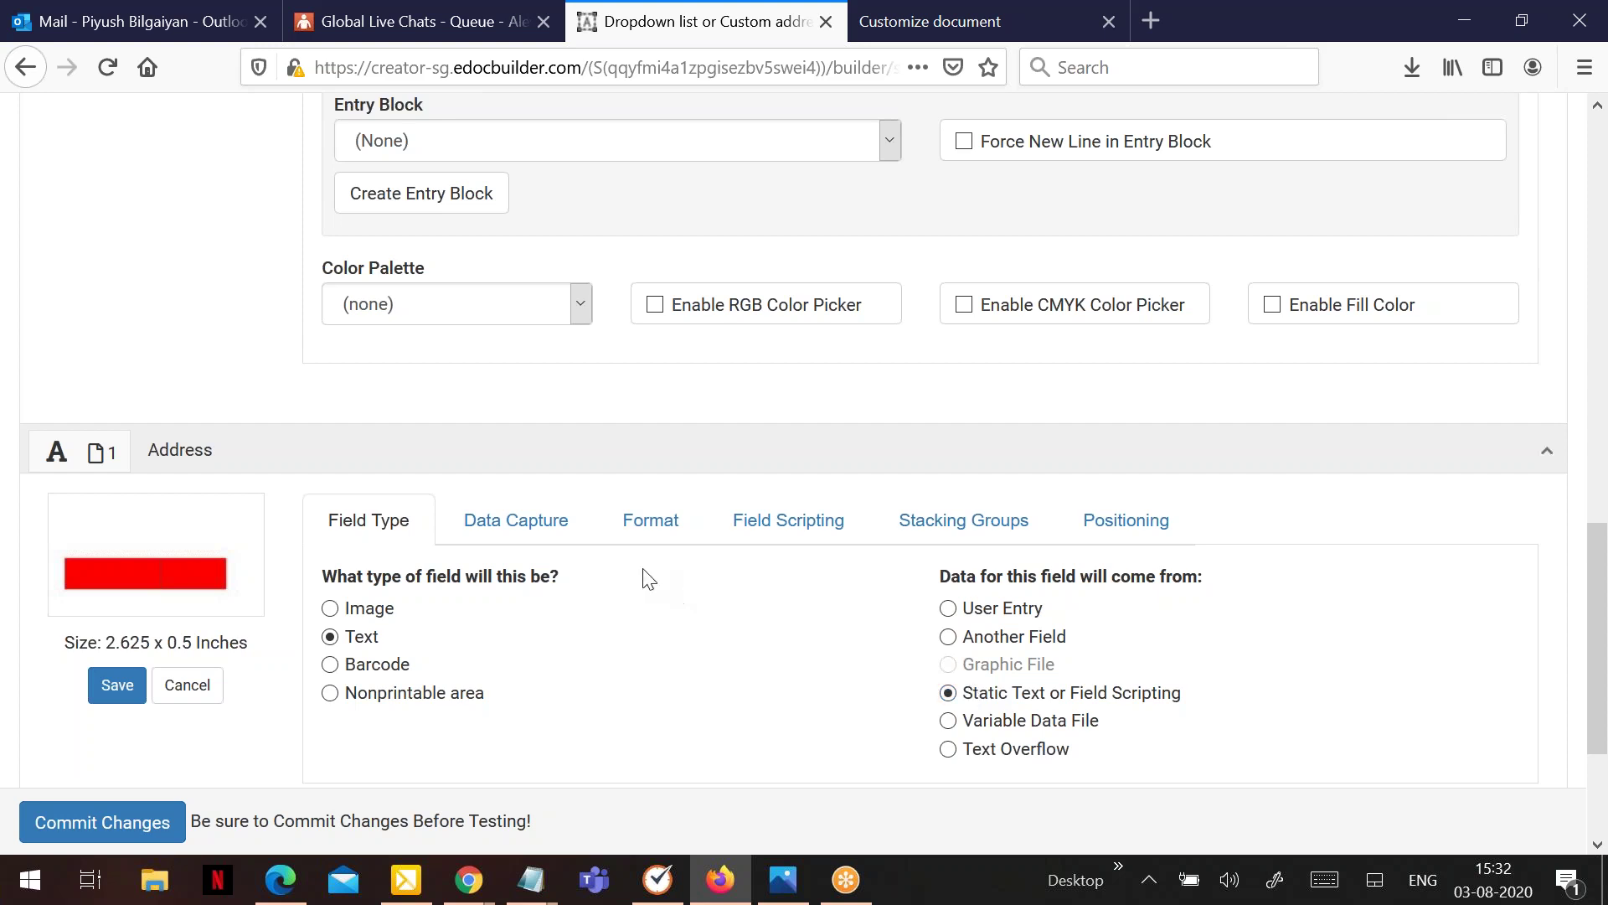
pyautogui.click(551, 528)
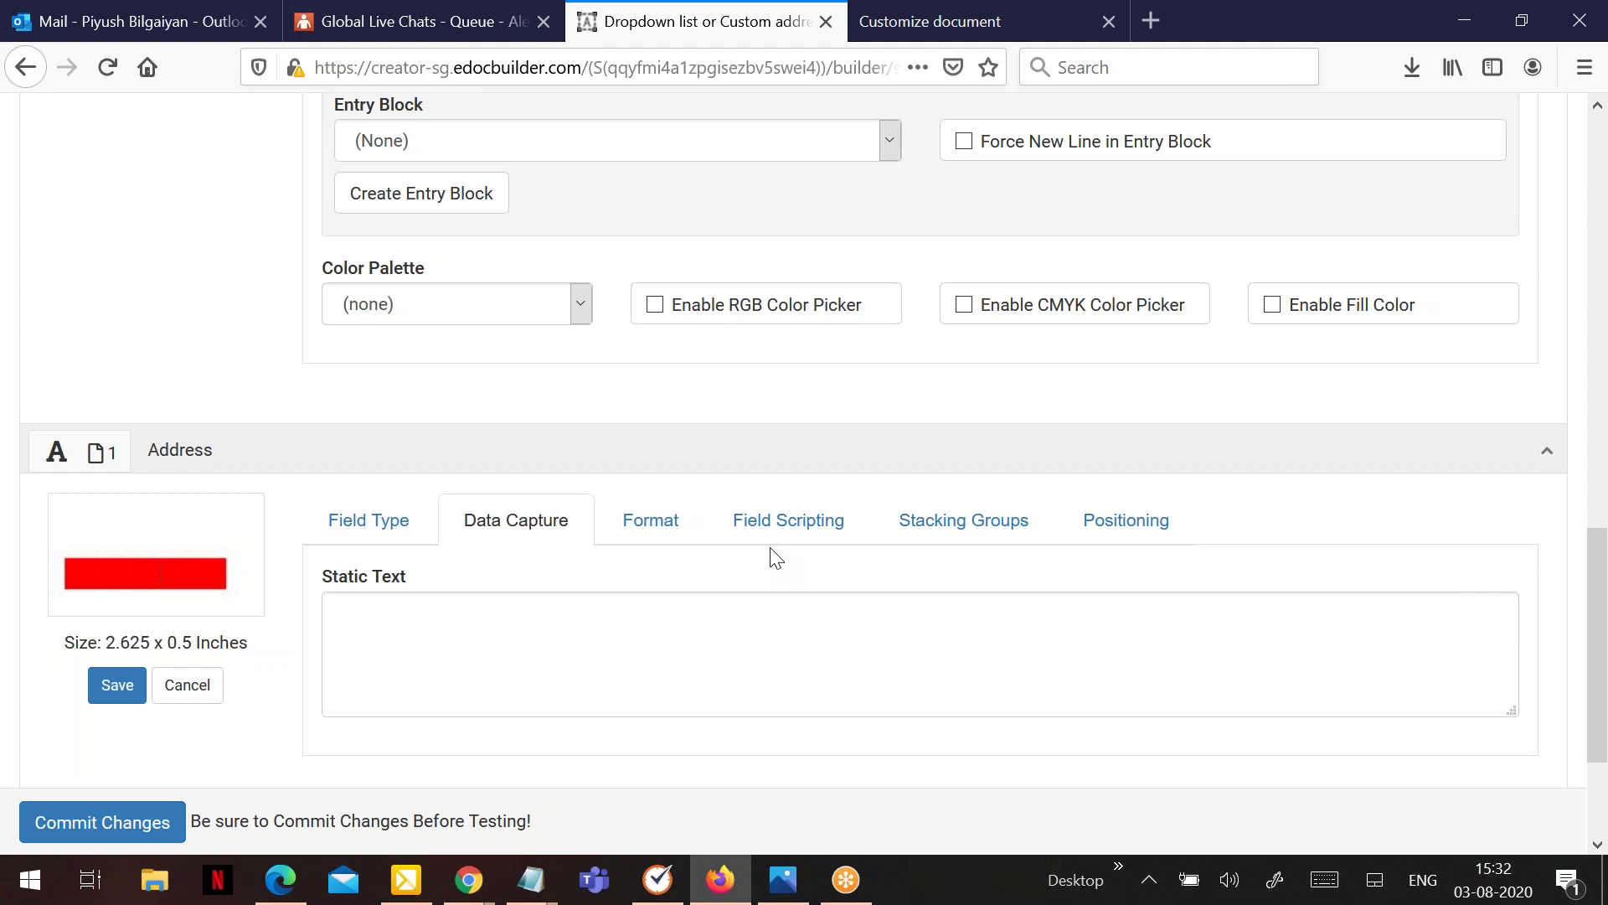
# Check the Address field's scripting expression and return to its data capture settings.
pyautogui.click(788, 521)
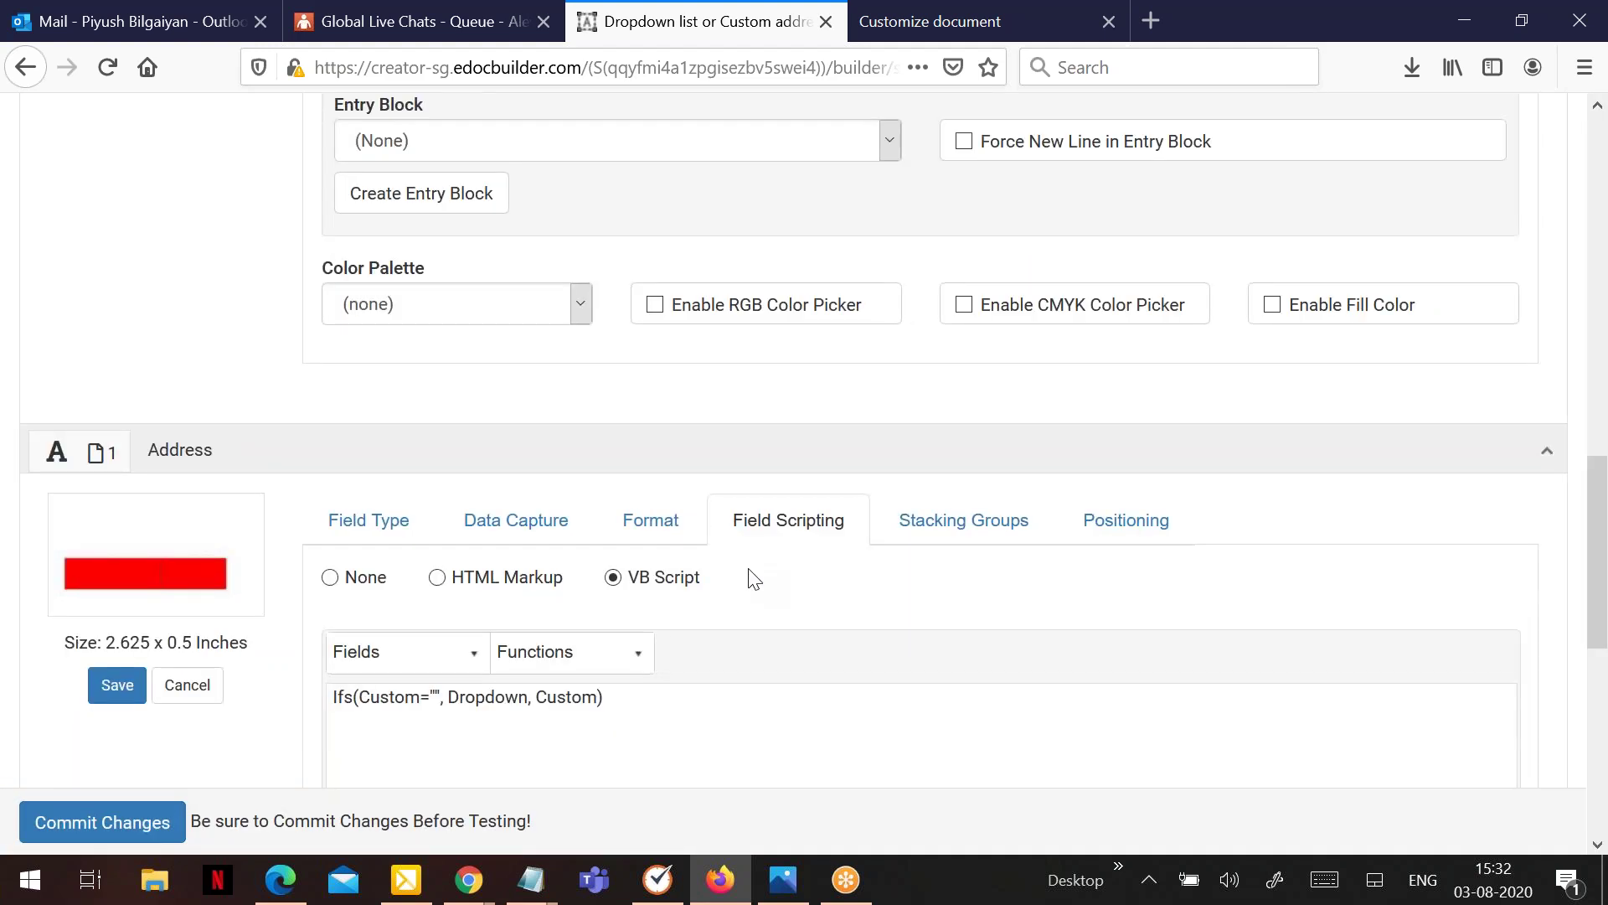
pyautogui.click(497, 537)
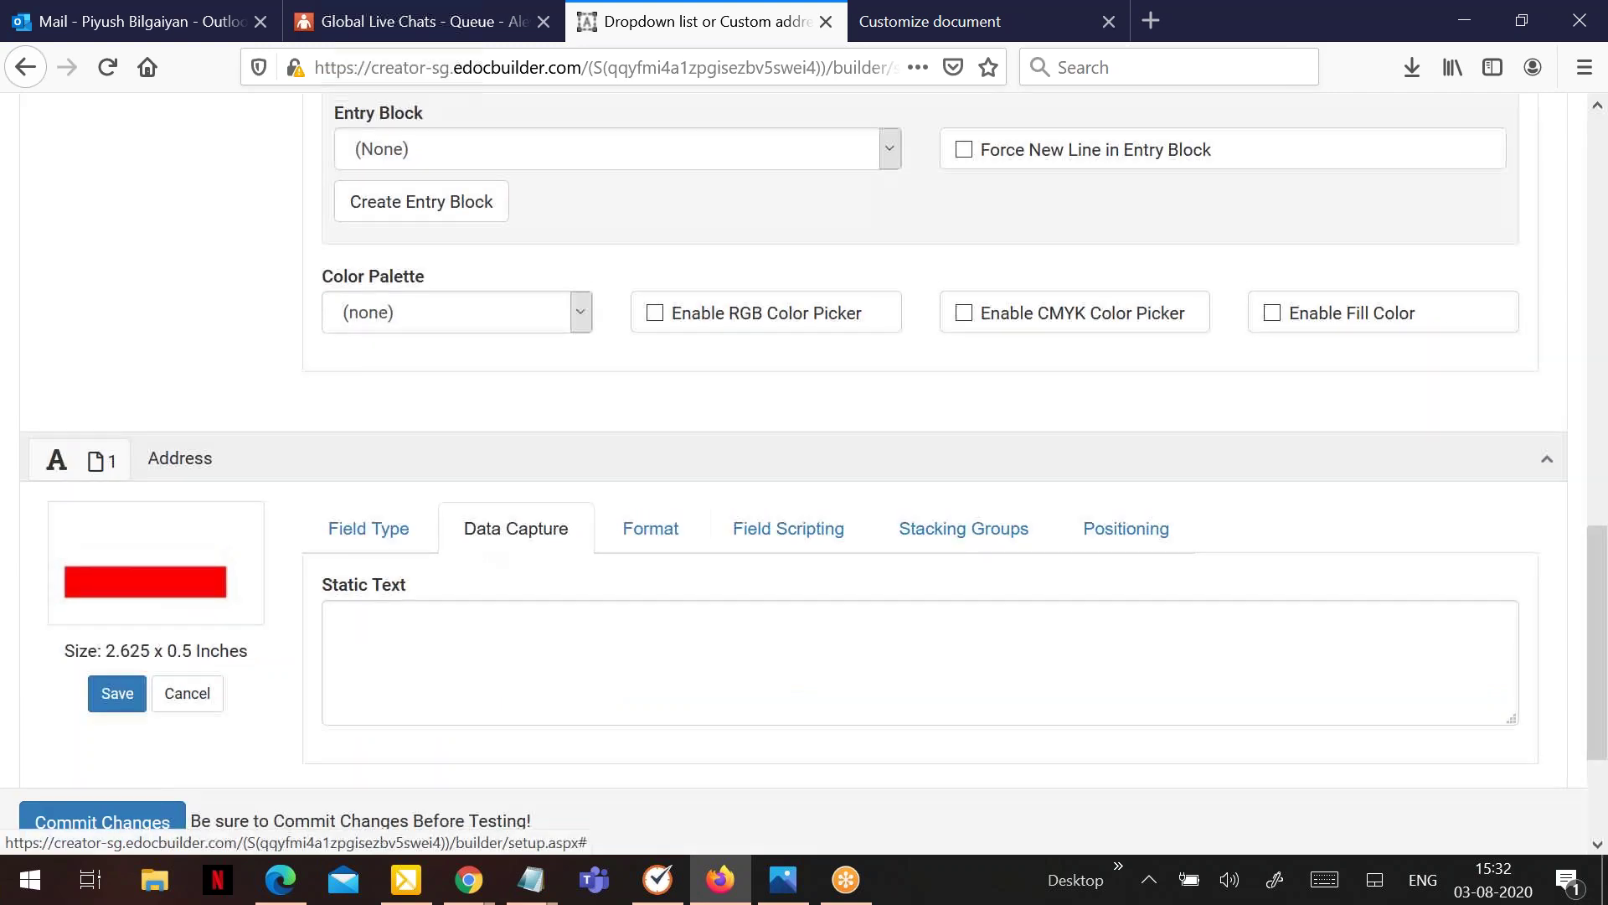
pyautogui.scroll(10, 438, 531)
pyautogui.scroll(-12, 384, 628)
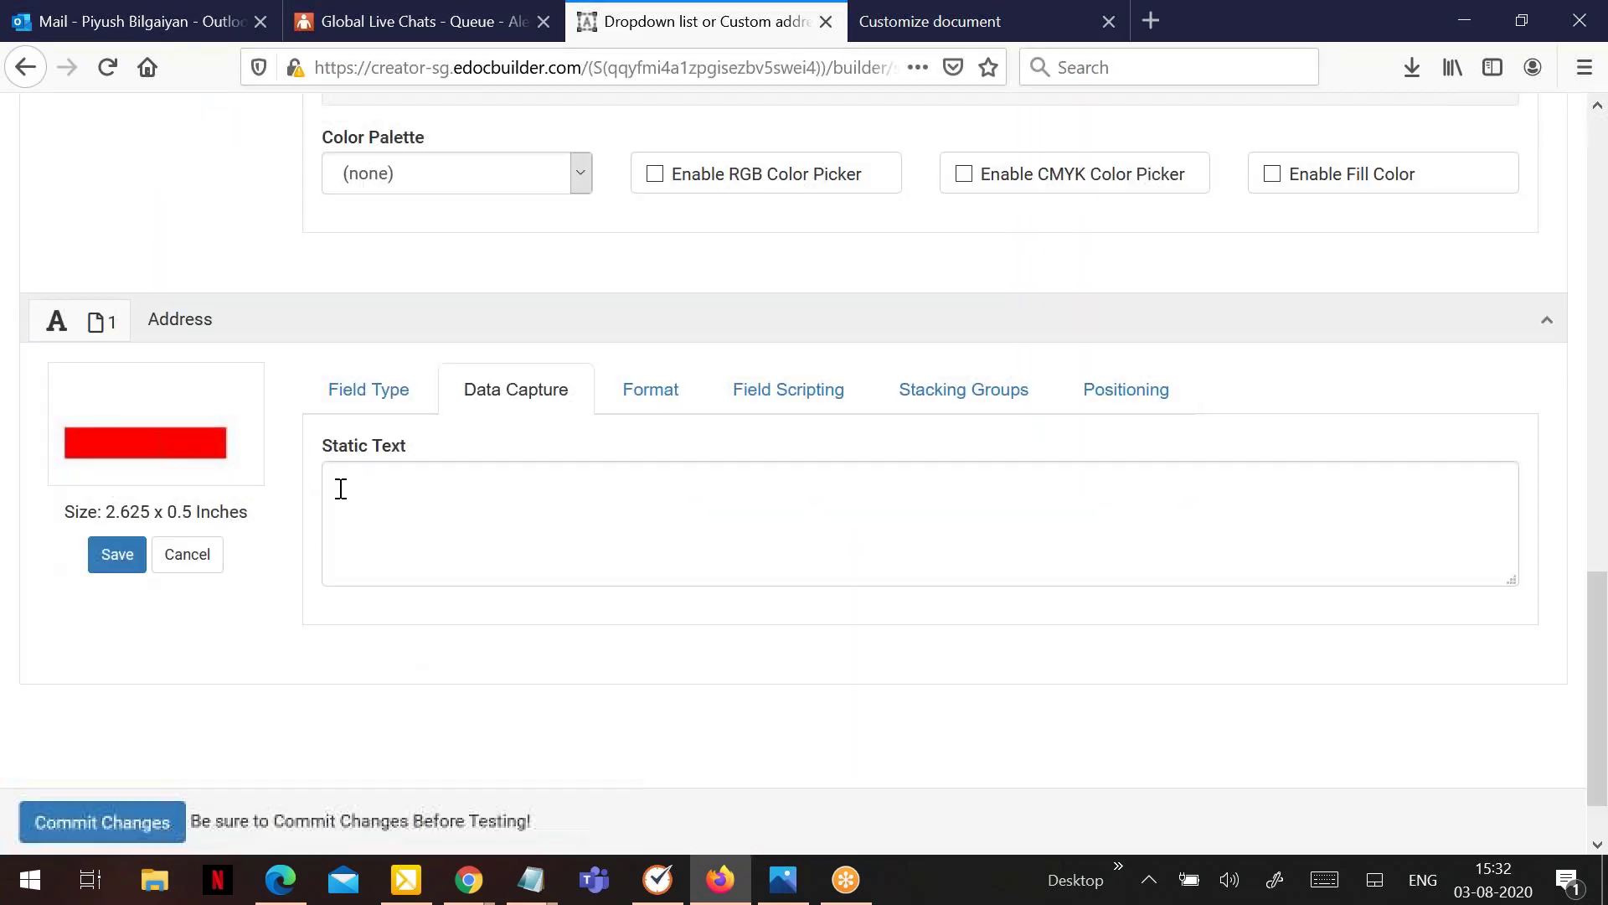
# Set the Address field's data source to Variable Data File, check its data capture options, and return to its field type settings.
pyautogui.click(346, 397)
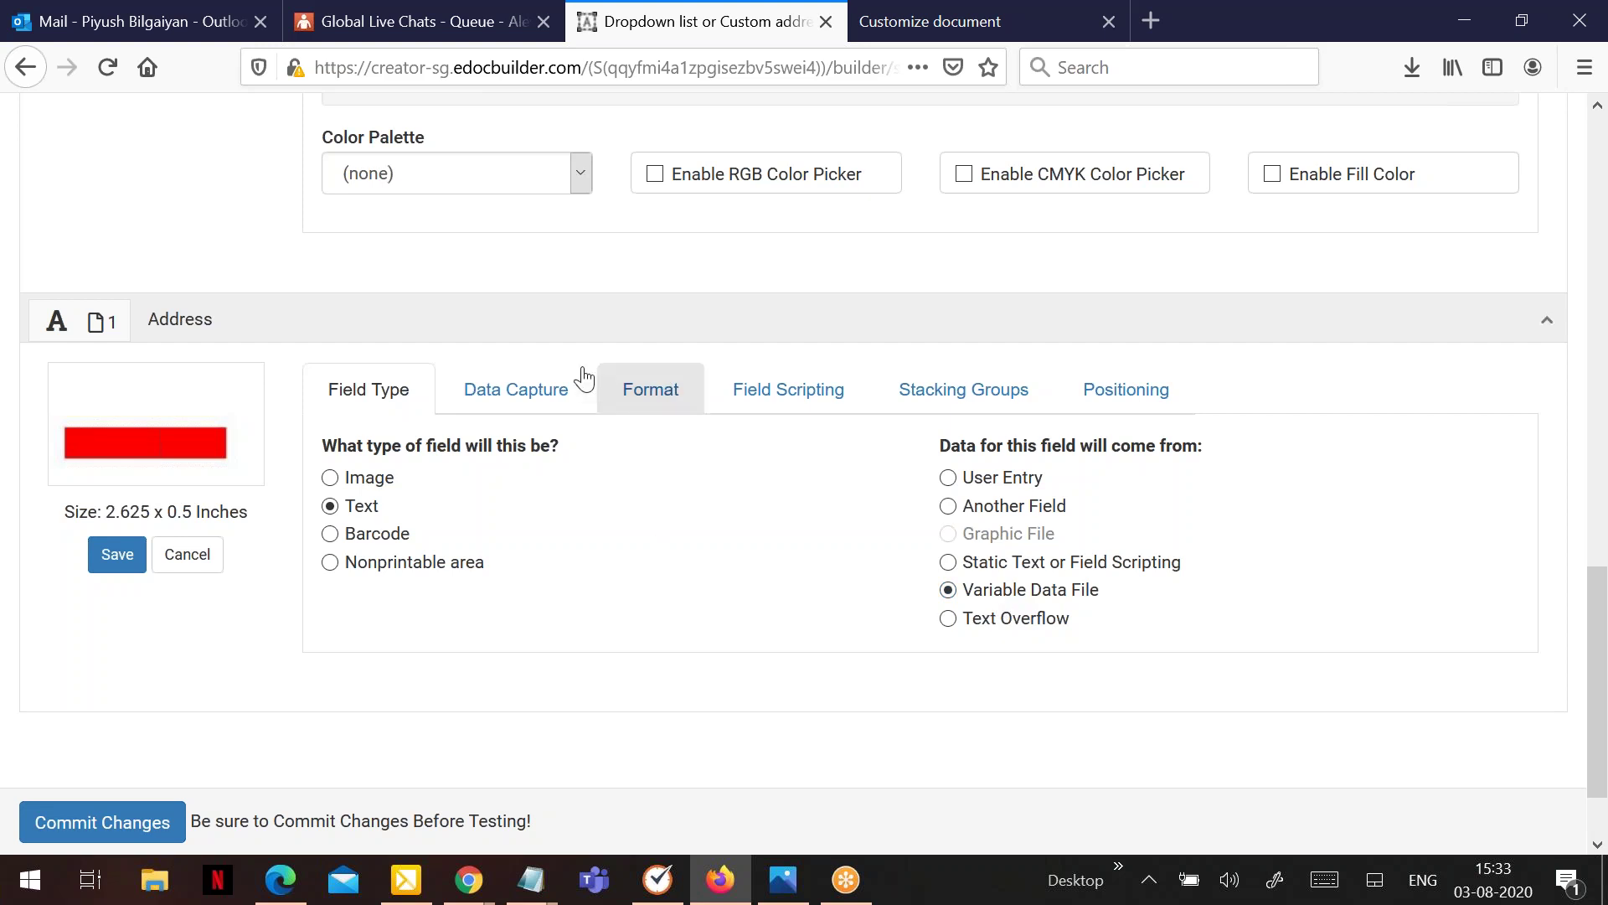
pyautogui.click(552, 392)
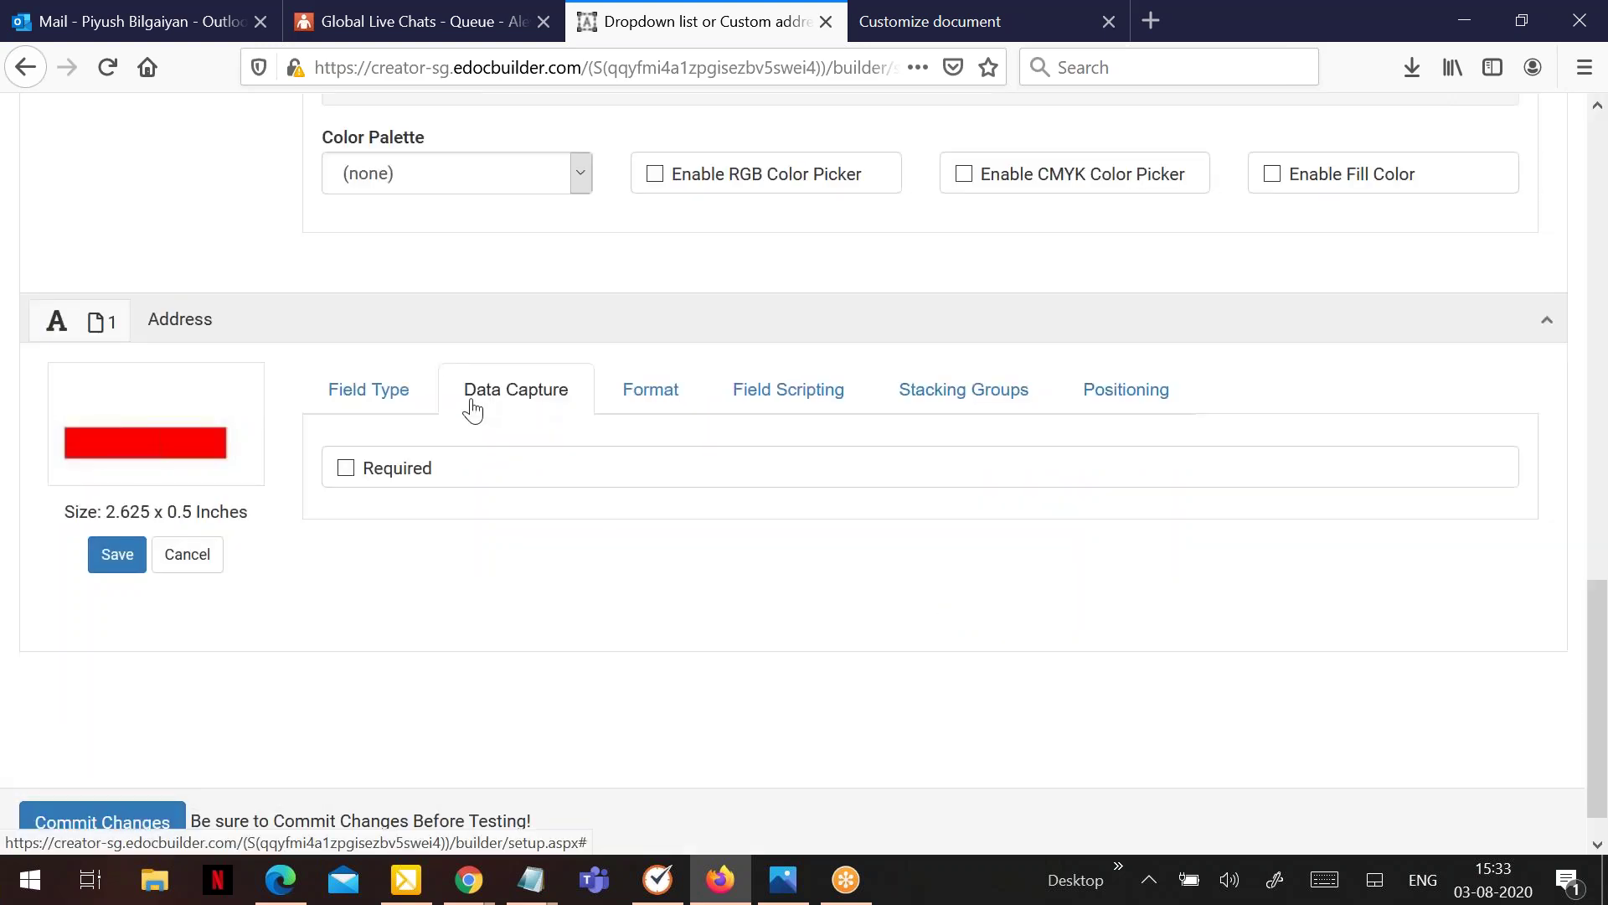
pyautogui.click(401, 393)
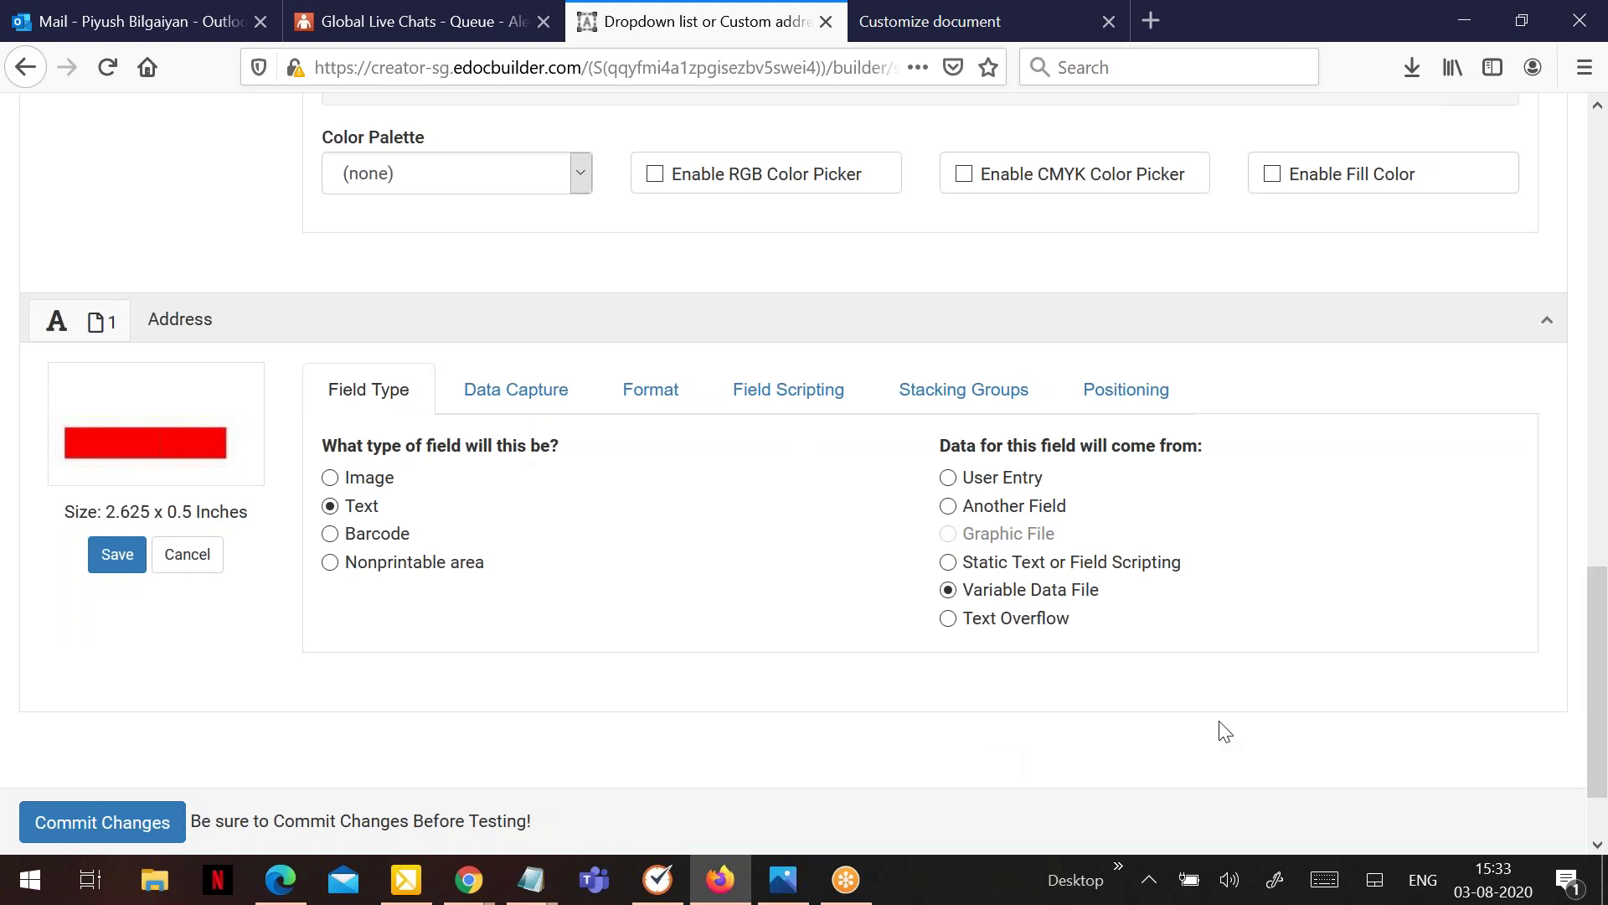
# Set the Address field's data source to Text Overflow and choose Custom as the field to overflow text from.
pyautogui.click(974, 624)
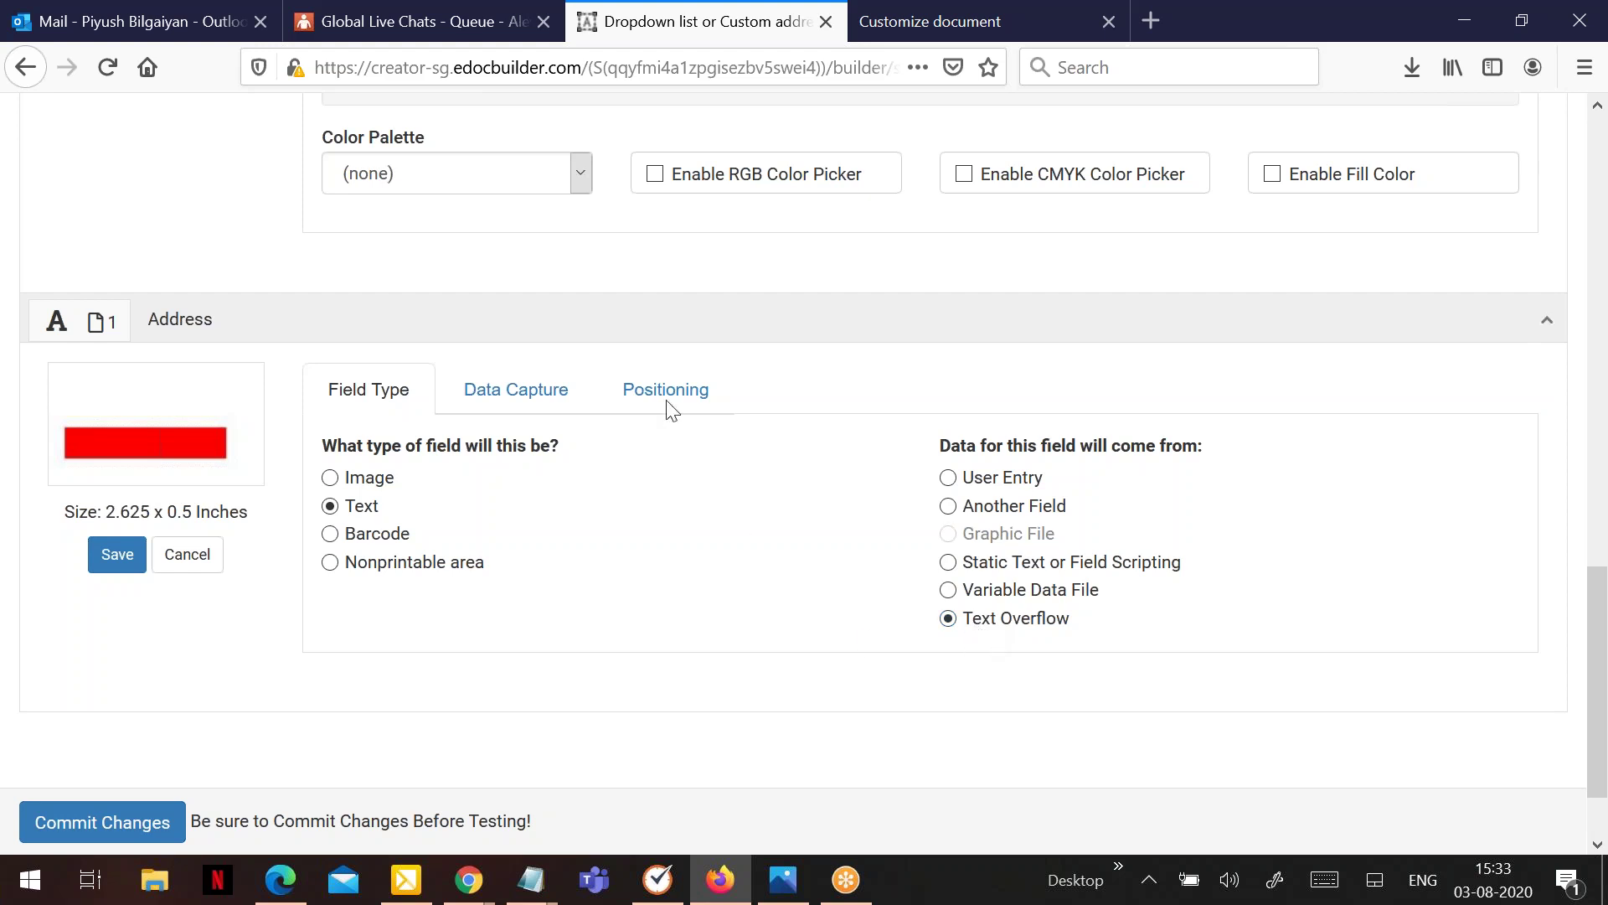
pyautogui.click(536, 392)
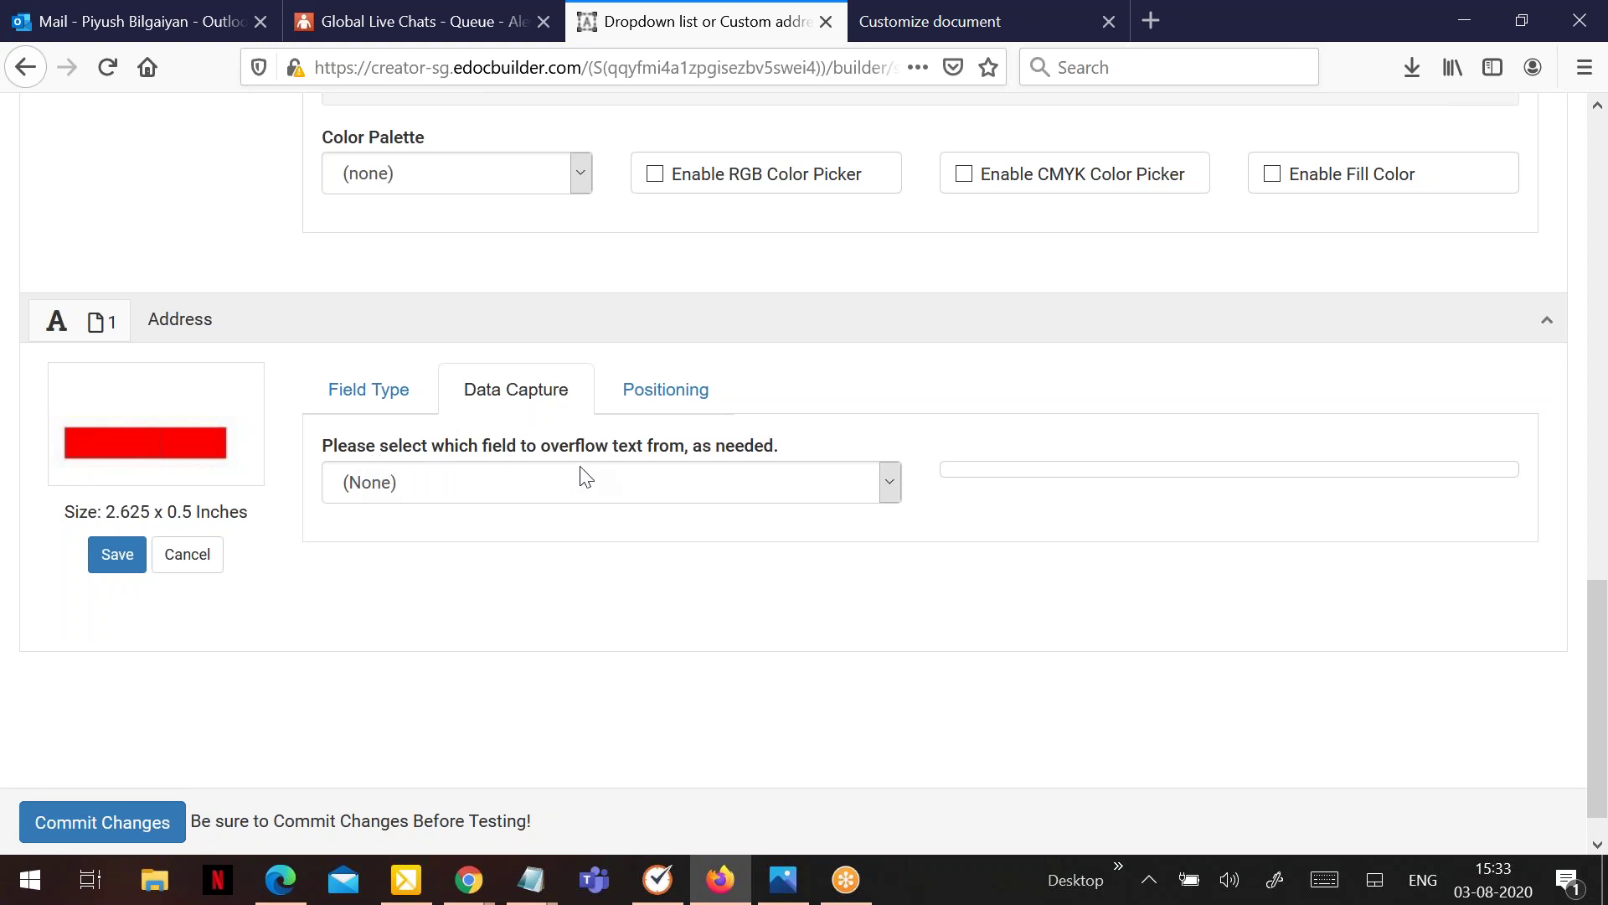
pyautogui.click(553, 493)
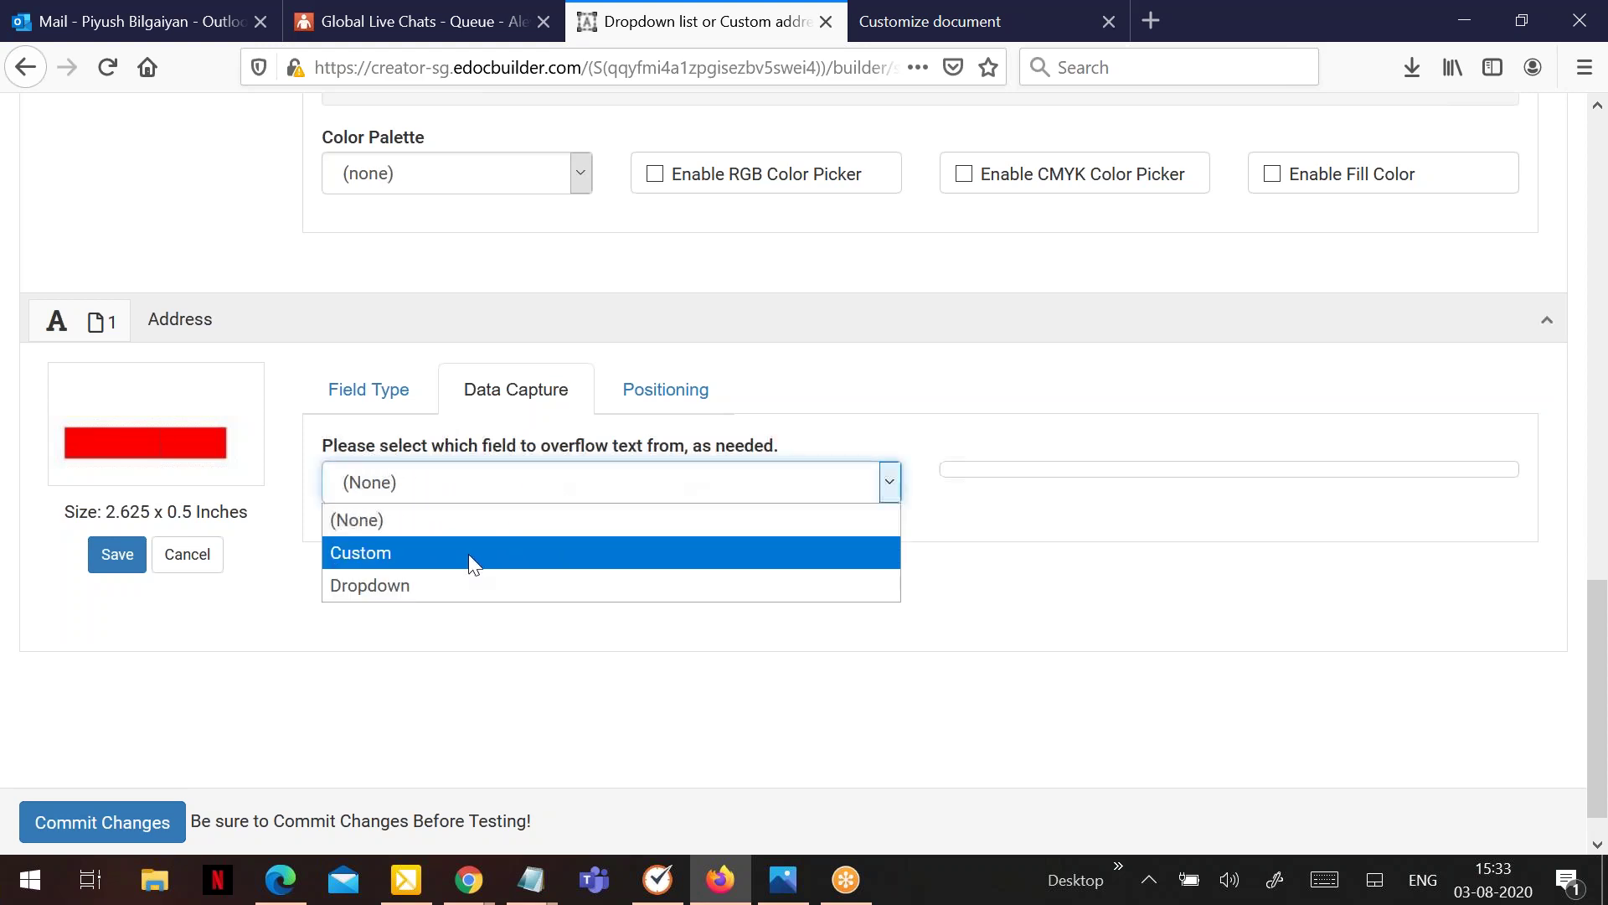
pyautogui.click(466, 554)
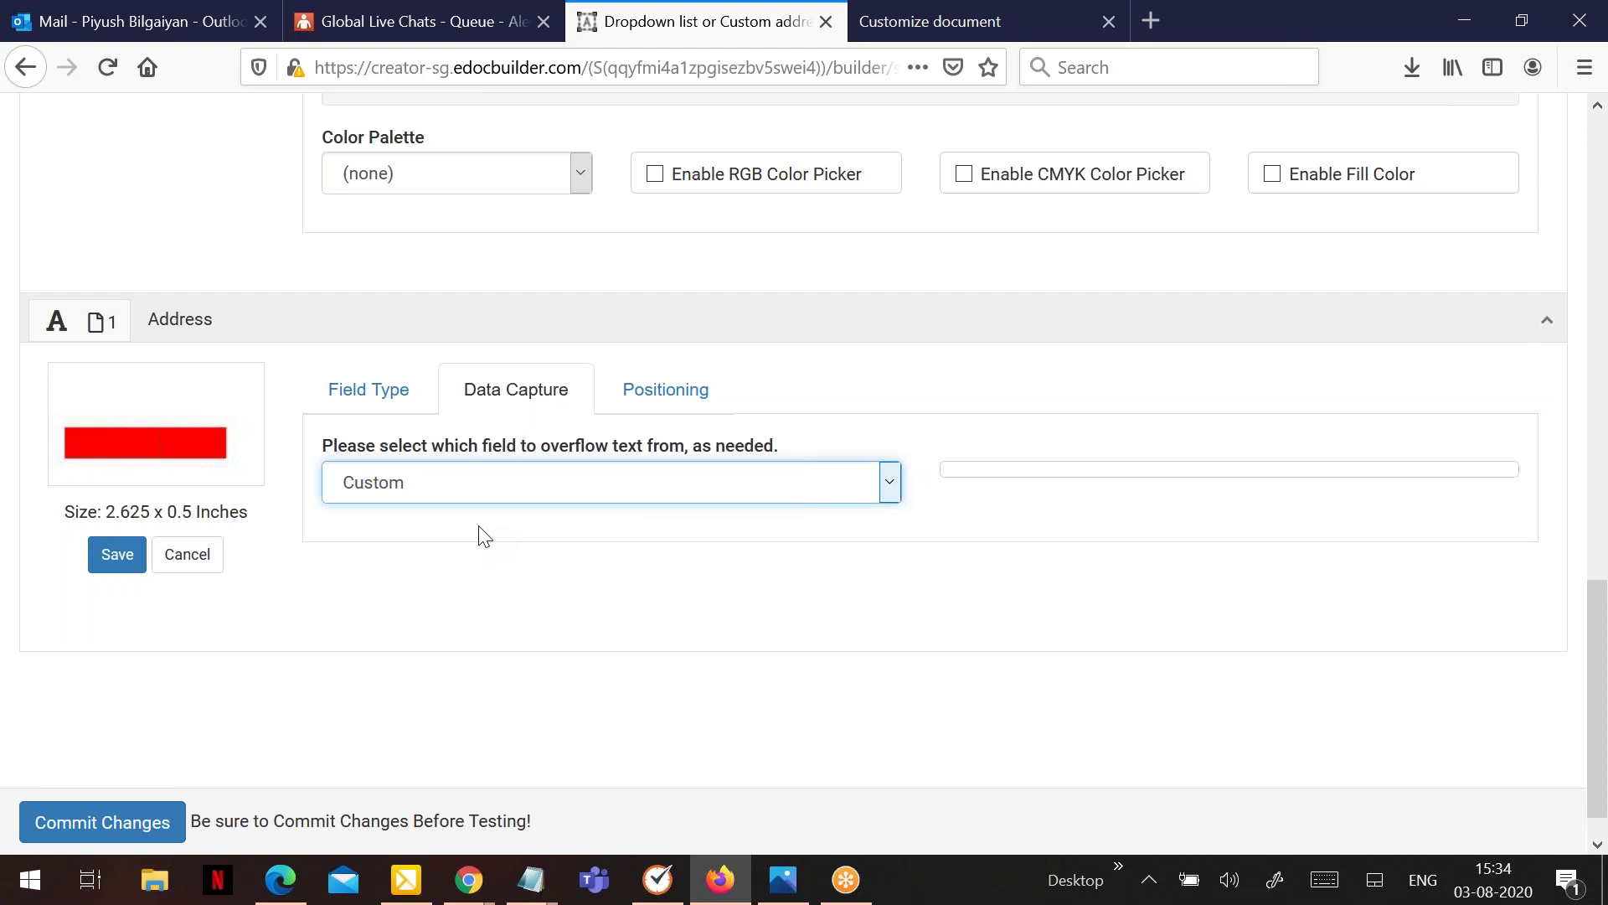
# Check the Custom field's data capture settings and collapse all fields in the field setup.
pyautogui.scroll(15, 531, 502)
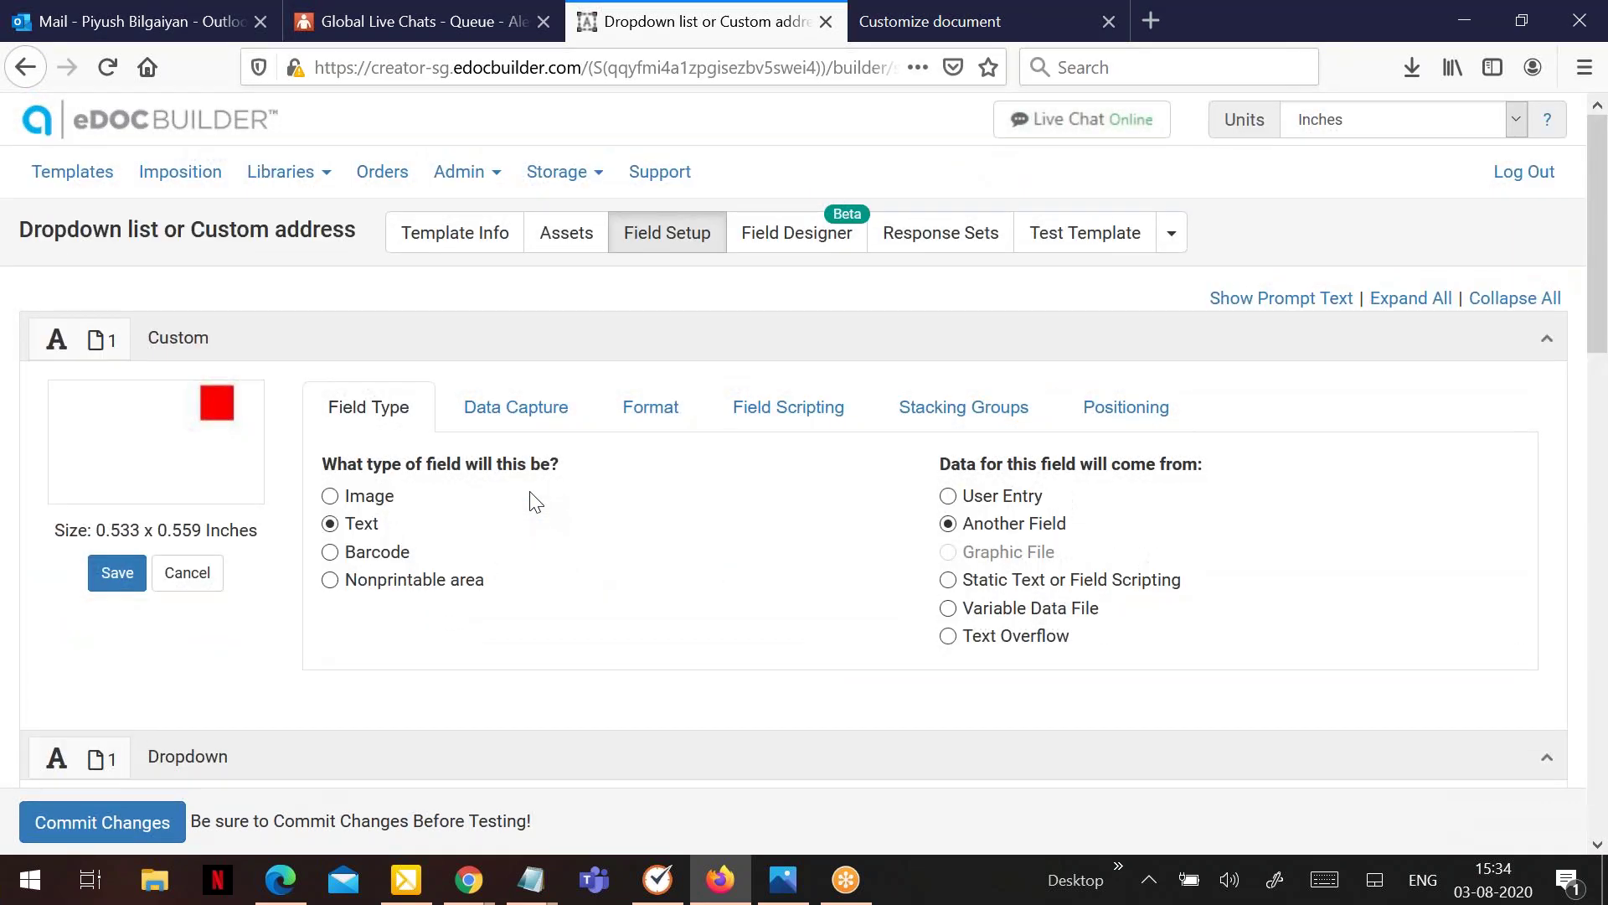
pyautogui.click(517, 418)
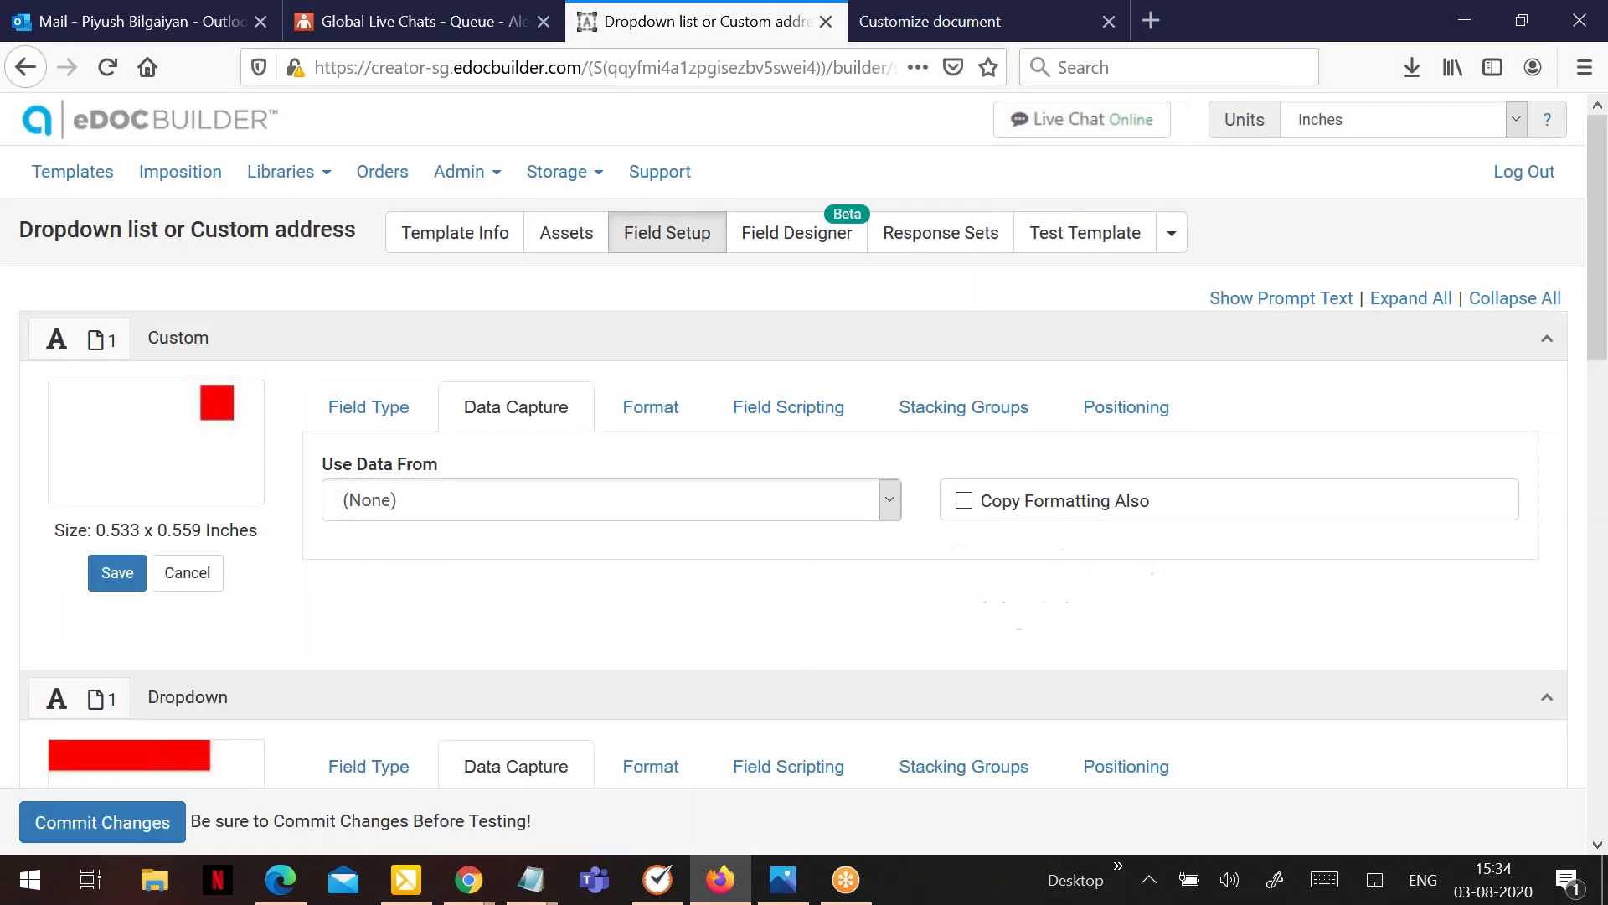
pyautogui.scroll(-2, 503, 419)
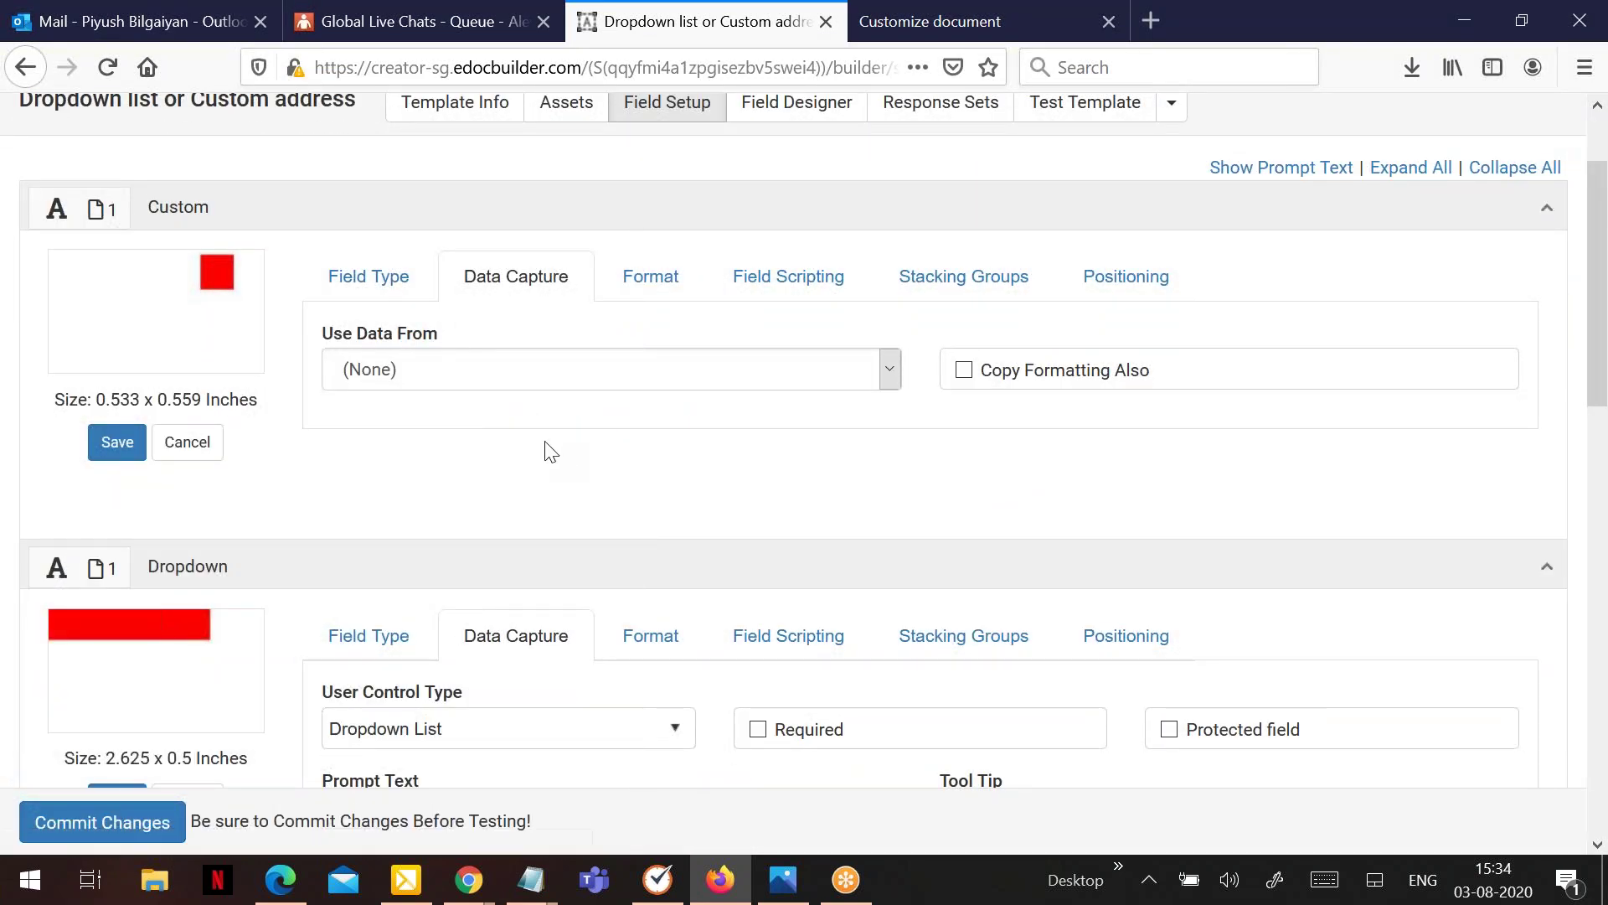
pyautogui.click(1450, 167)
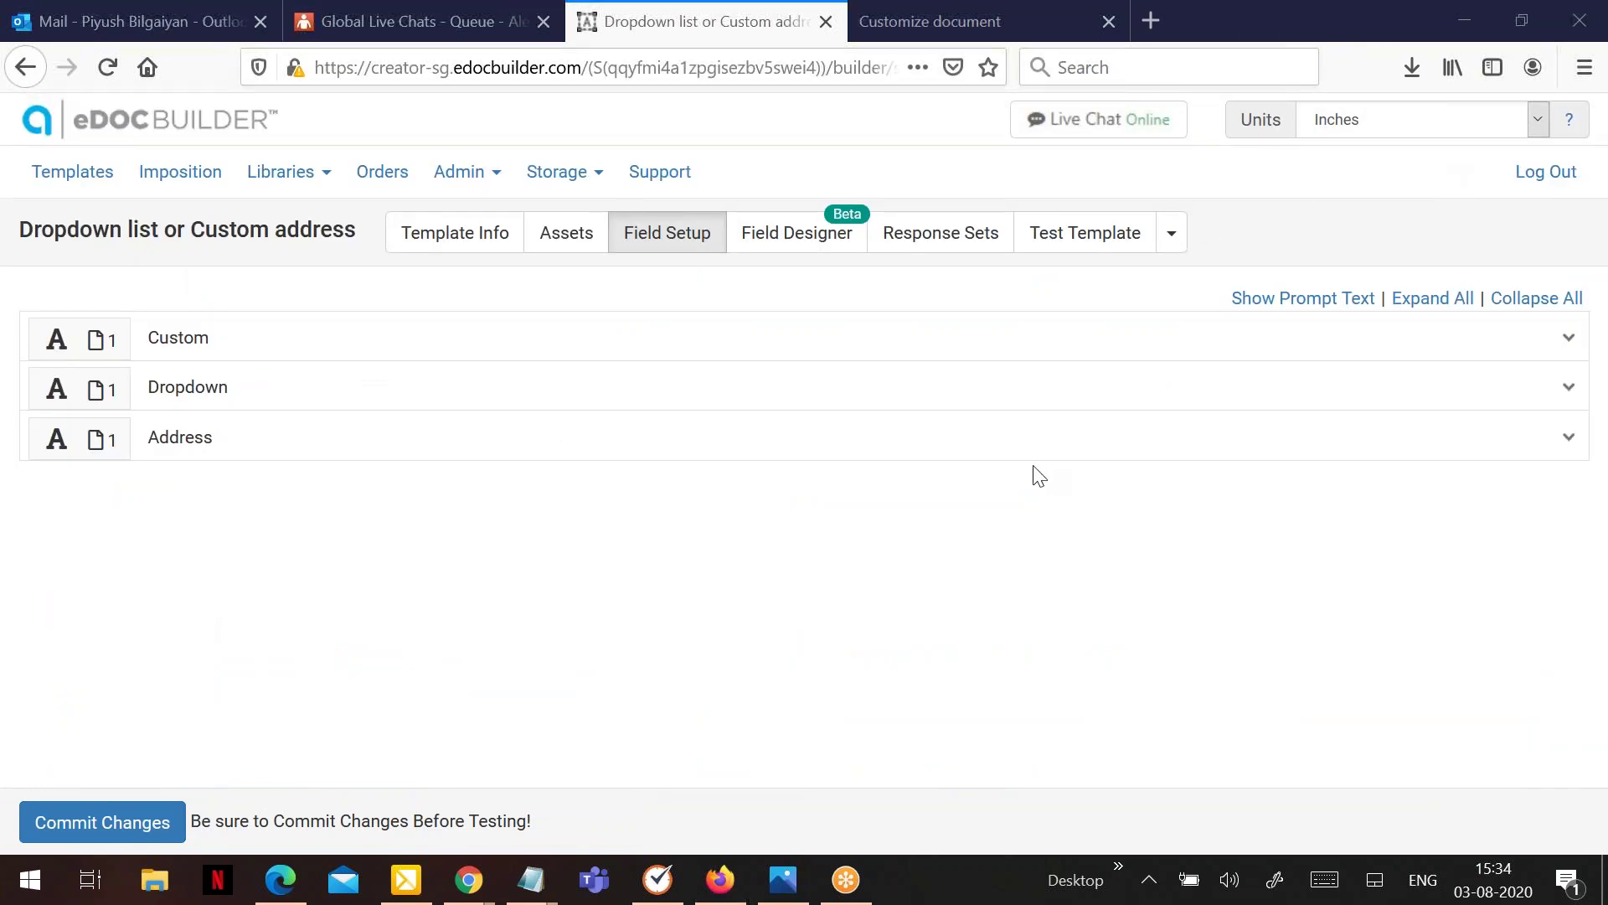